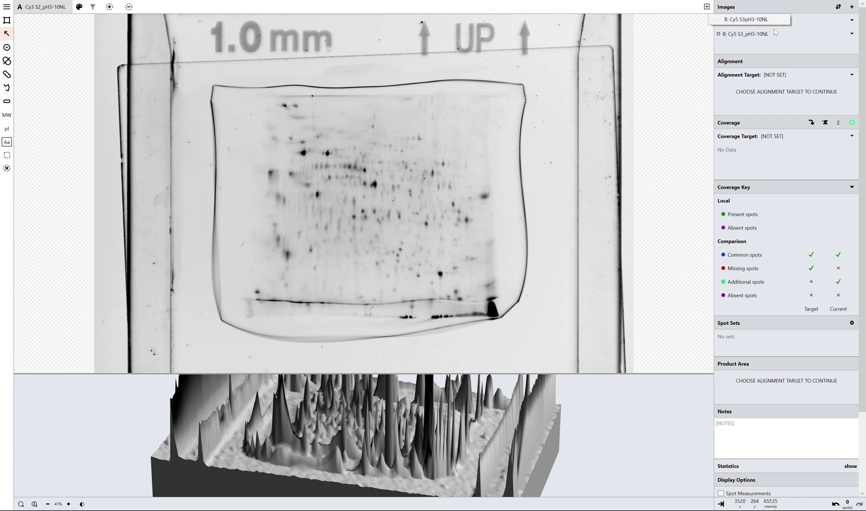
# Display the Cy5 S3_pH3-10NL gel beside Cy3 S2_pH3-10NL and turn off the 3D views.
pyautogui.moveTo(775, 33); pyautogui.dragTo(766, 21)
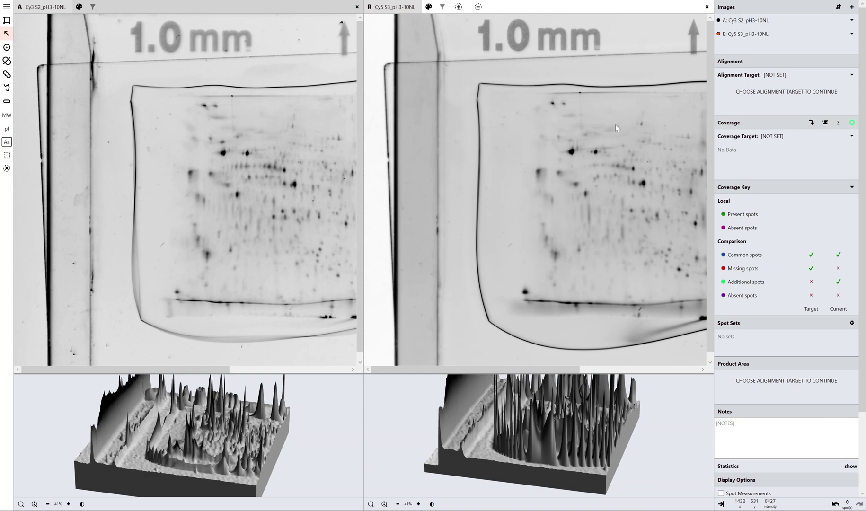
pyautogui.scroll(-2, 585, 135)
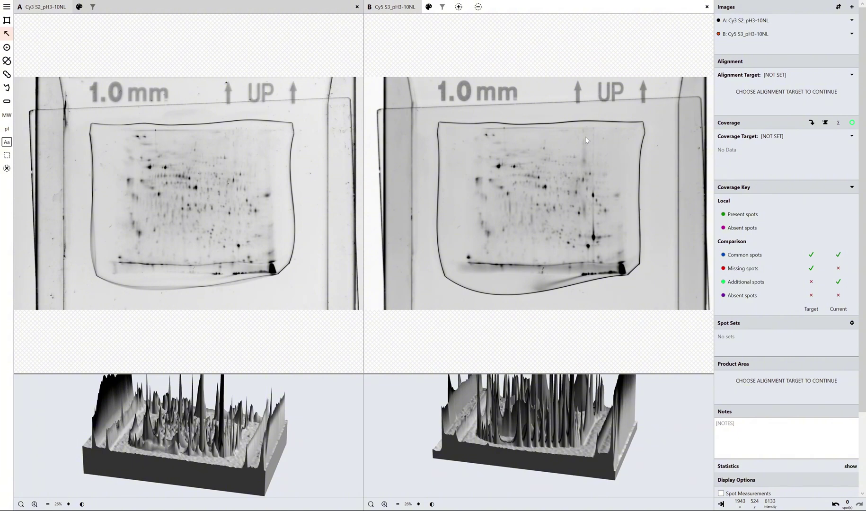
pyautogui.scroll(-2, 847, 331)
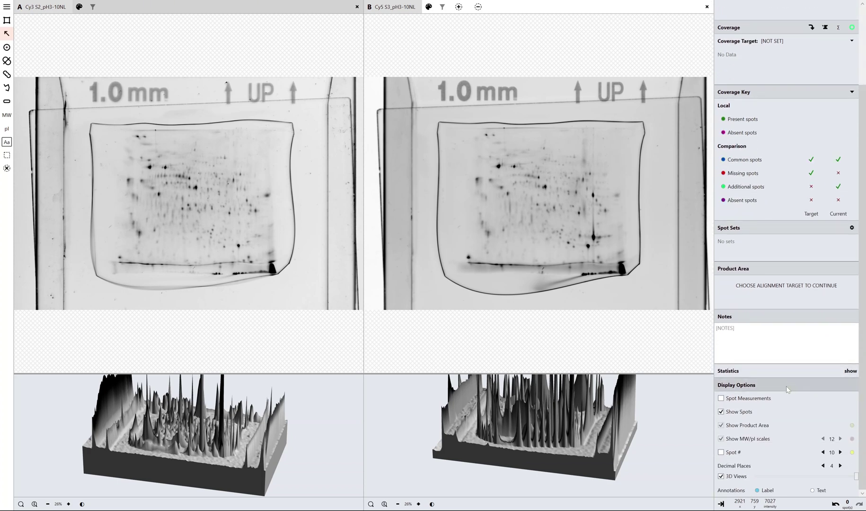
pyautogui.click(720, 477)
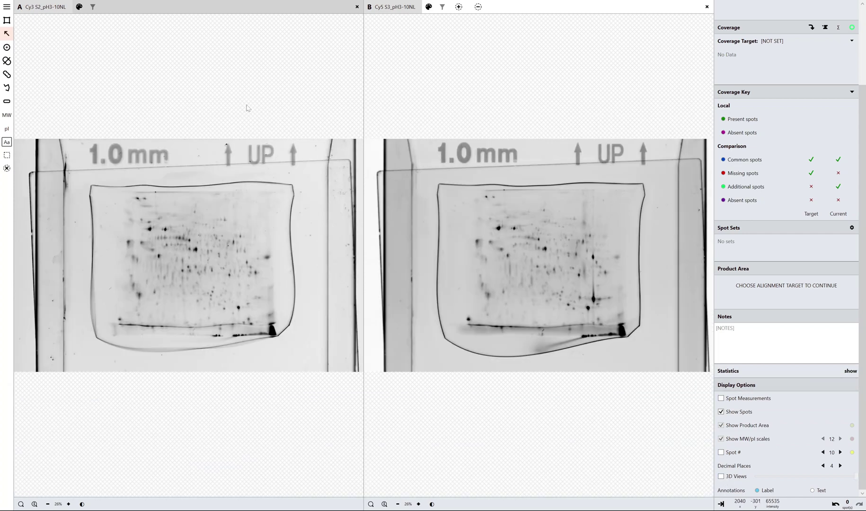
# Add a rectangular spot detection region of about 1516 x 1211 over the gel area of Cy3 S2_pH3-10NL.
pyautogui.click(19, 24)
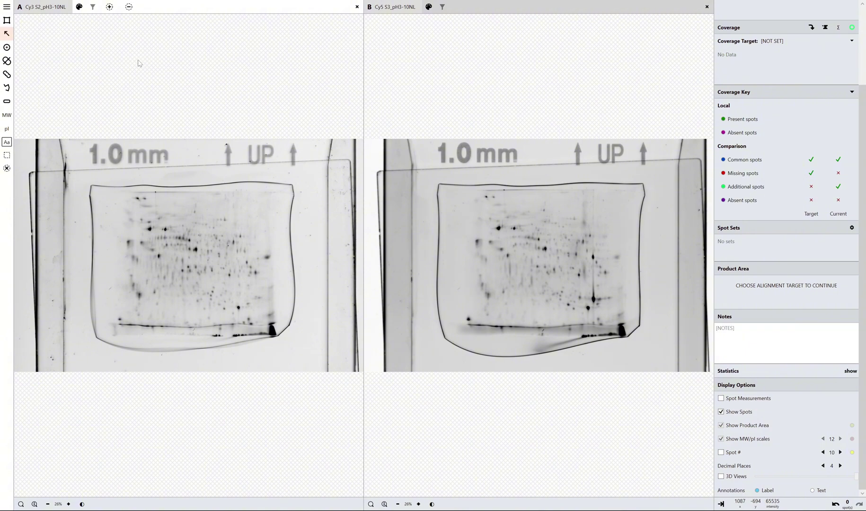
pyautogui.click(6, 22)
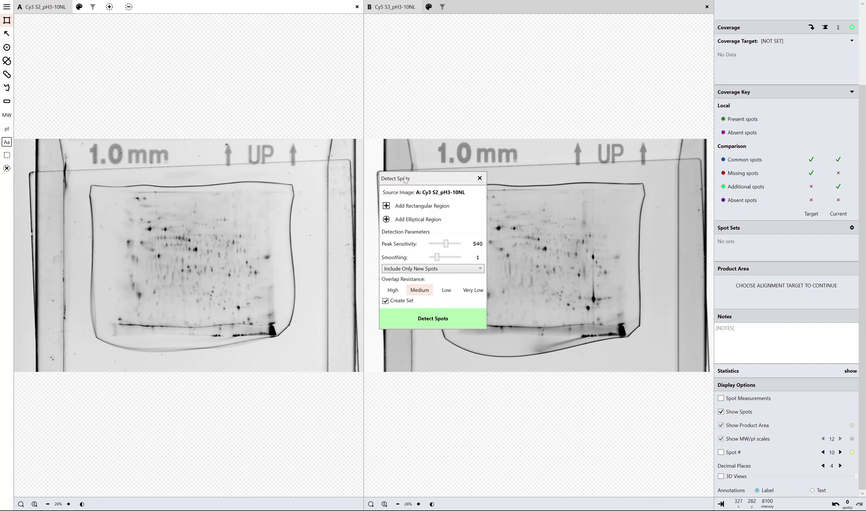
pyautogui.moveTo(404, 179); pyautogui.dragTo(339, 169)
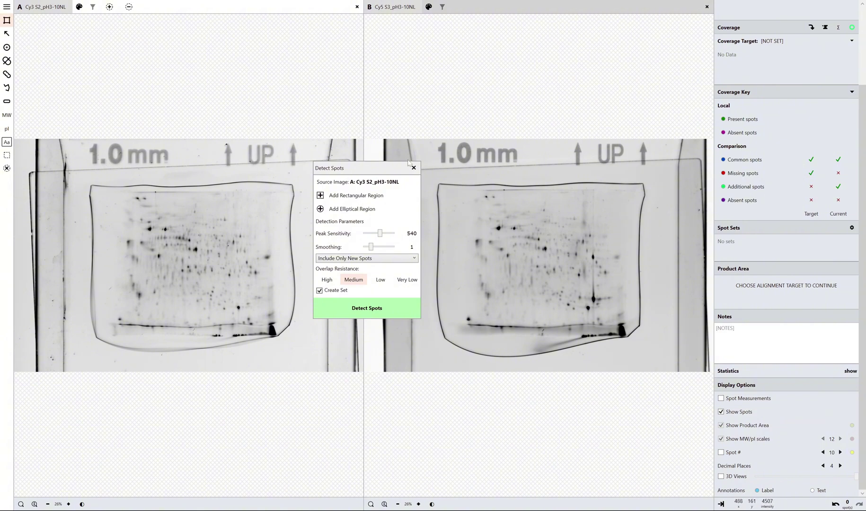
pyautogui.moveTo(373, 169); pyautogui.dragTo(387, 164)
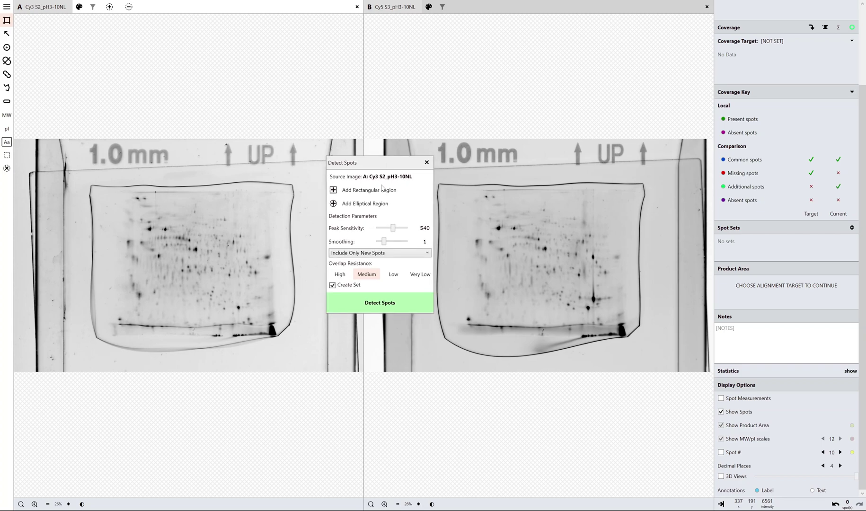
pyautogui.click(366, 191)
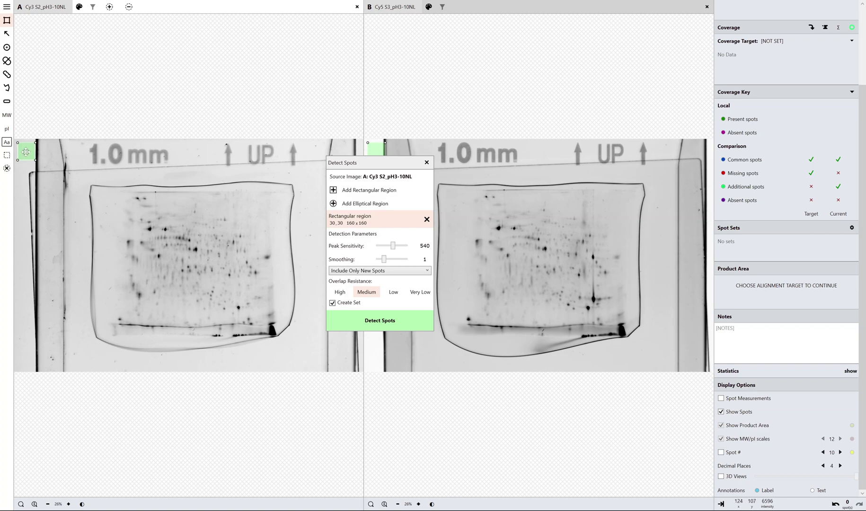
pyautogui.moveTo(34, 158); pyautogui.dragTo(278, 327)
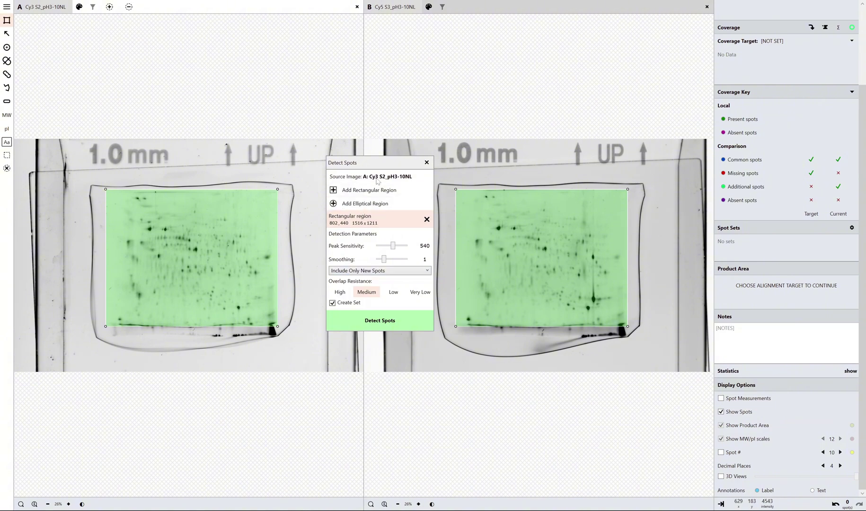
pyautogui.click(426, 162)
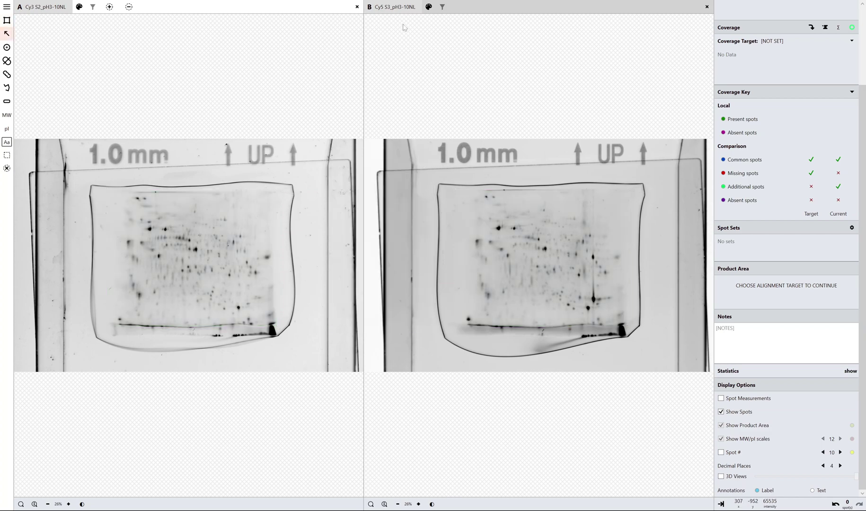
# Alternate the active image between Cy5 S3_pH3-10NL and Cy3 S2_pH3-10NL, finishing on Cy3 S2_pH3-10NL.
pyautogui.click(400, 8)
pyautogui.click(51, 11)
pyautogui.click(377, 9)
pyautogui.click(46, 12)
pyautogui.click(379, 12)
pyautogui.click(47, 14)
# Detect spots in the Cy3 S2_pH3-10NL region with peak sensitivity 487 and smoothing 4, creating a set.
pyautogui.click(7, 20)
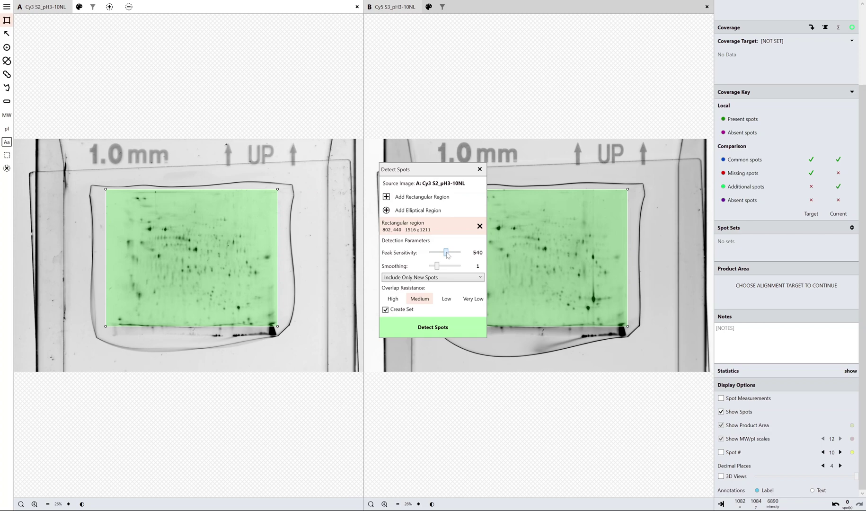
pyautogui.moveTo(447, 255)
pyautogui.mouseDown()
pyautogui.moveTo(426, 253)
pyautogui.moveTo(461, 256)
pyautogui.mouseUp()
pyautogui.moveTo(461, 257); pyautogui.dragTo(445, 256)
pyautogui.moveTo(439, 269); pyautogui.dragTo(466, 269)
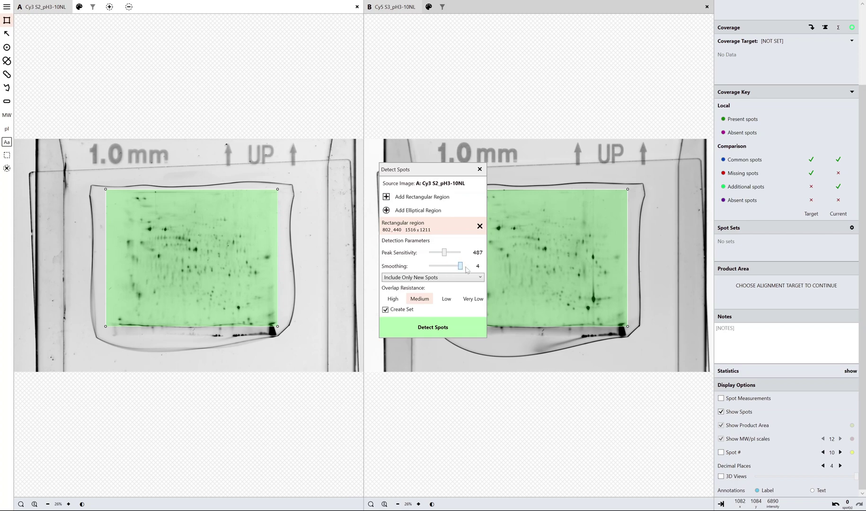
pyautogui.click(450, 327)
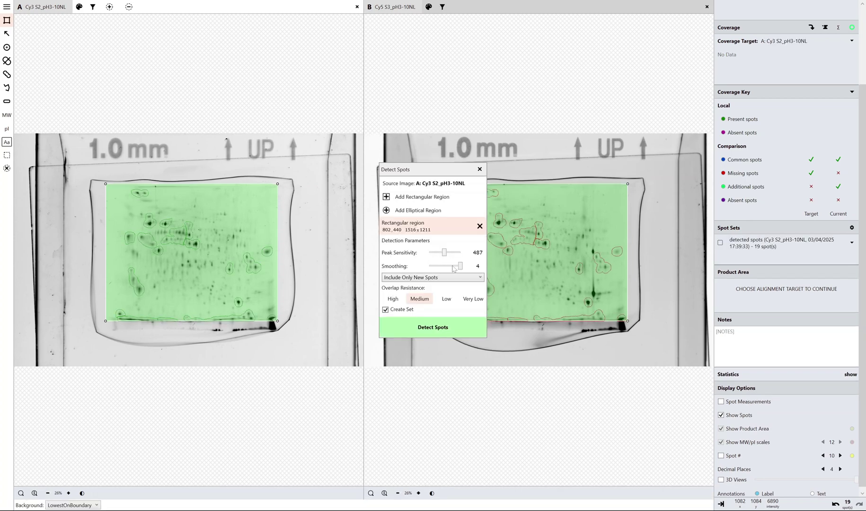
# Detect spots again with minimum smoothing, and once more with smoothing 1 and Create Set turned off.
pyautogui.moveTo(460, 267); pyautogui.dragTo(411, 268)
pyautogui.click(428, 322)
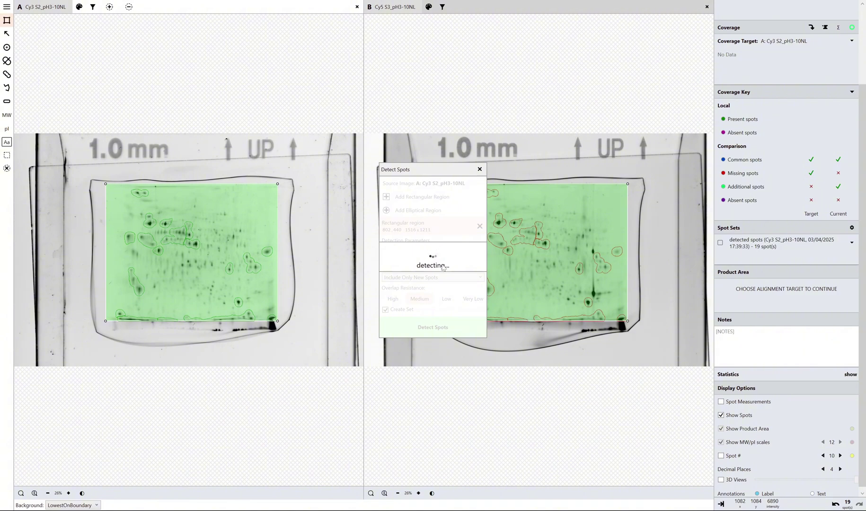
pyautogui.moveTo(428, 266); pyautogui.dragTo(437, 267)
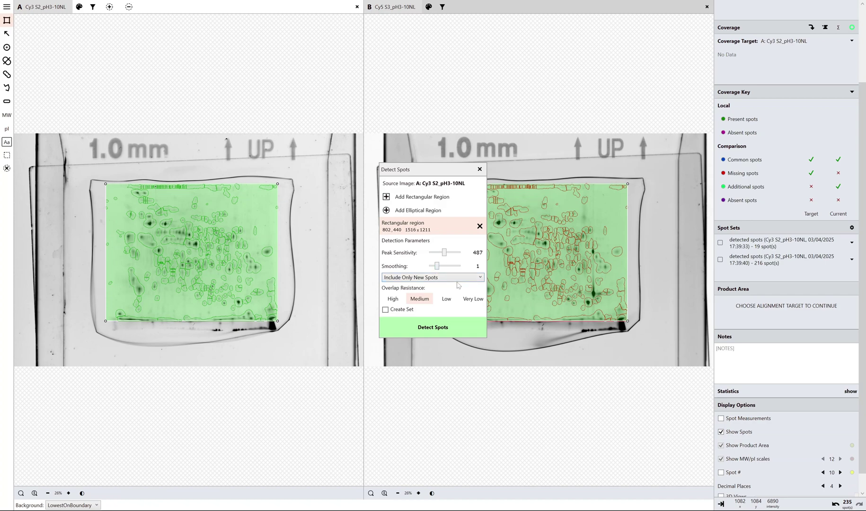
pyautogui.click(430, 329)
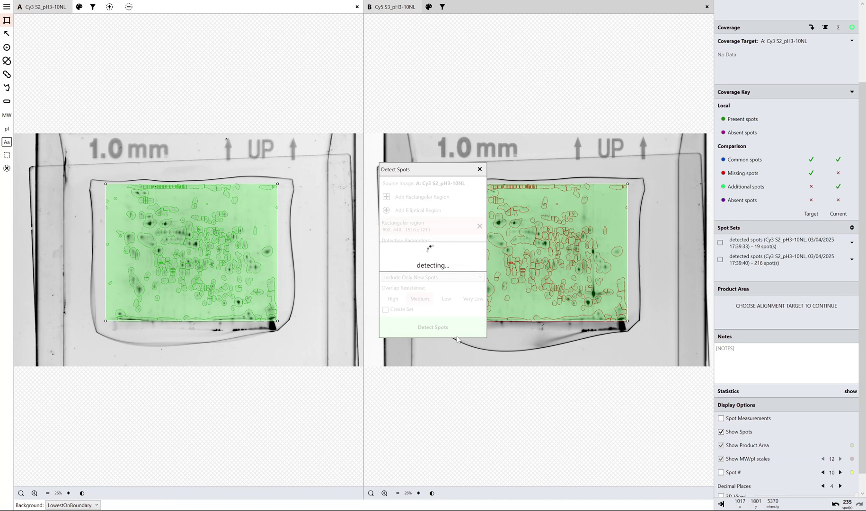
pyautogui.click(479, 169)
# Set Cy3 S2_pH3-10NL as the alignment target.
pyautogui.scroll(3, 838, 273)
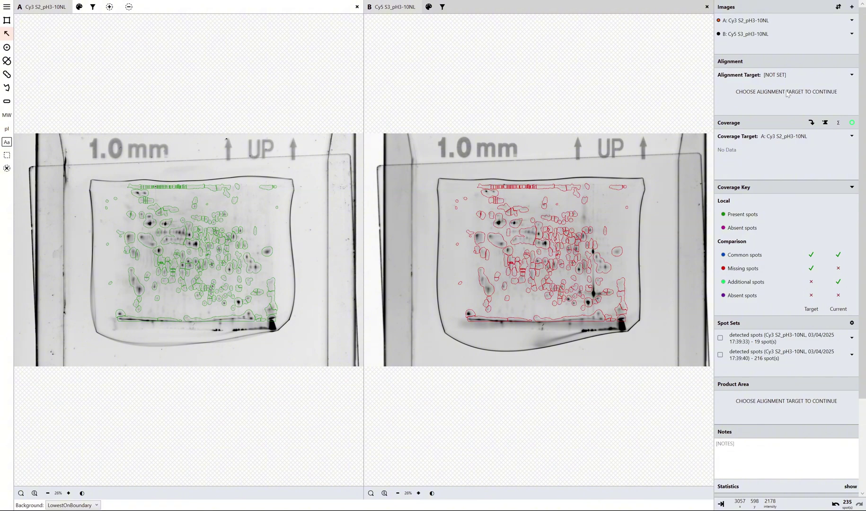
pyautogui.click(850, 75)
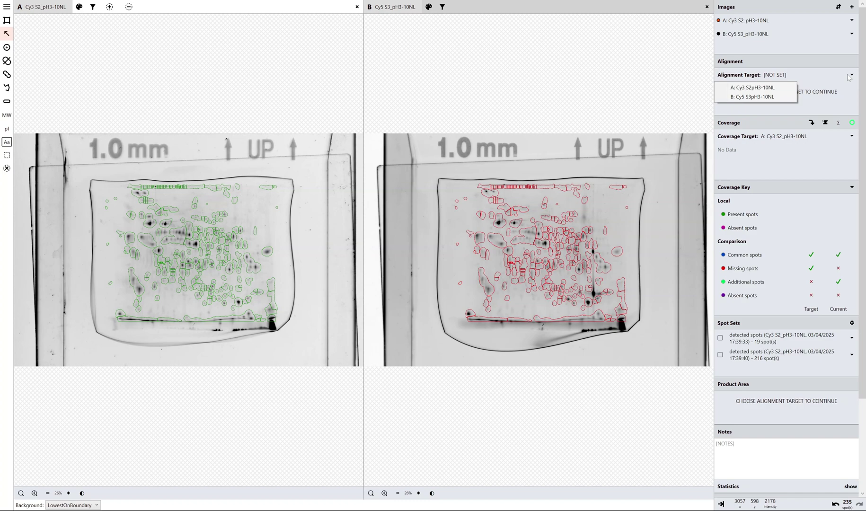
pyautogui.click(771, 88)
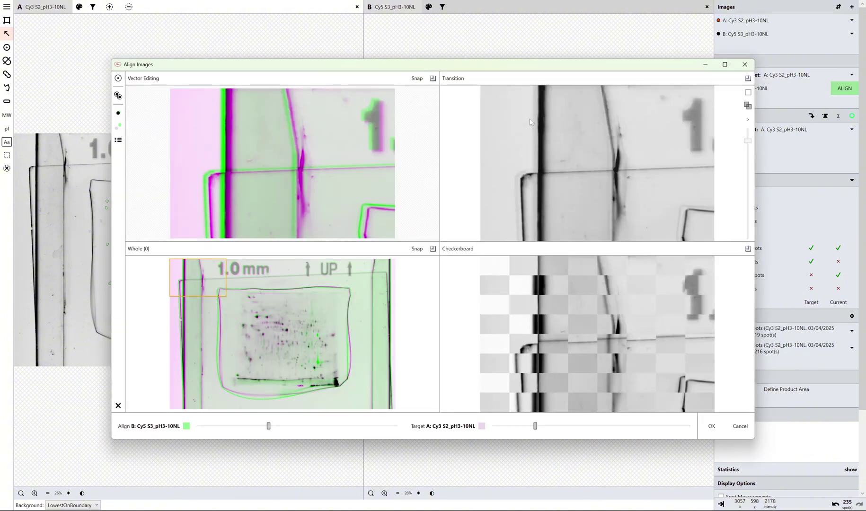
# Align Cy5 S3_pH3-10NL to the target using automatic vectors over the whole gel area, and accept the alignment after comparing it with the unaligned view.
pyautogui.moveTo(465, 73); pyautogui.dragTo(460, 88)
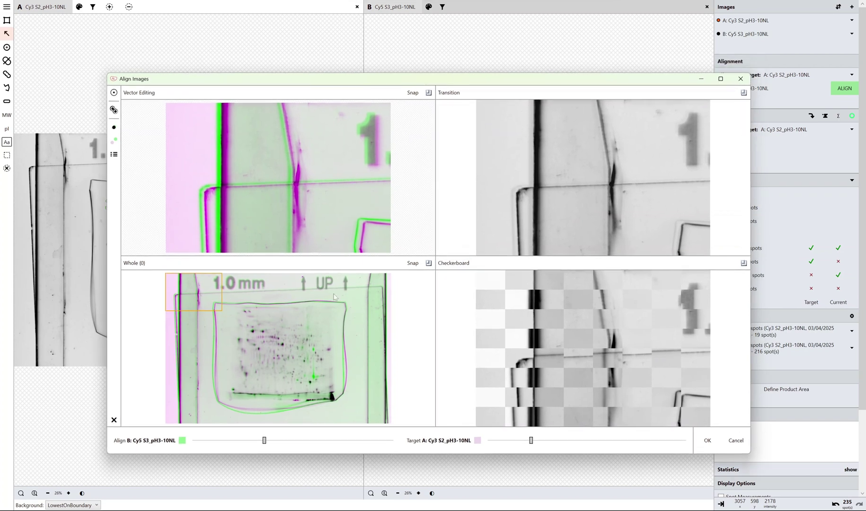
pyautogui.moveTo(213, 304); pyautogui.dragTo(351, 410)
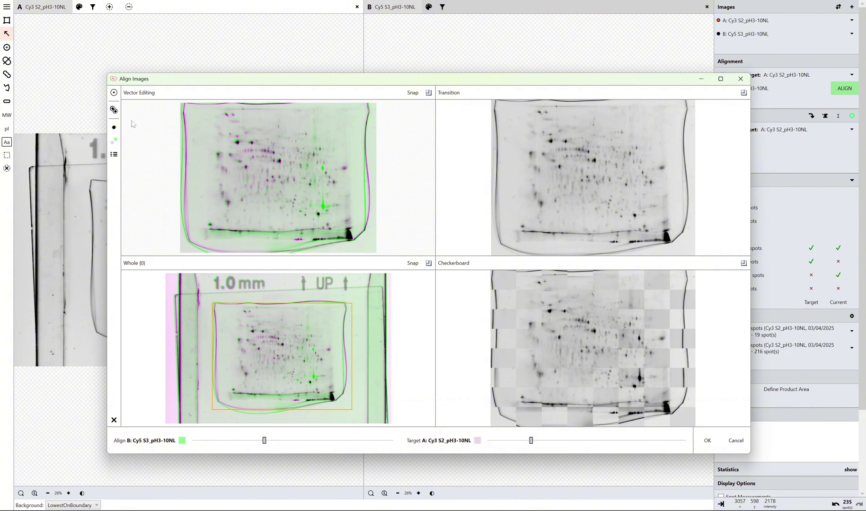
pyautogui.click(119, 100)
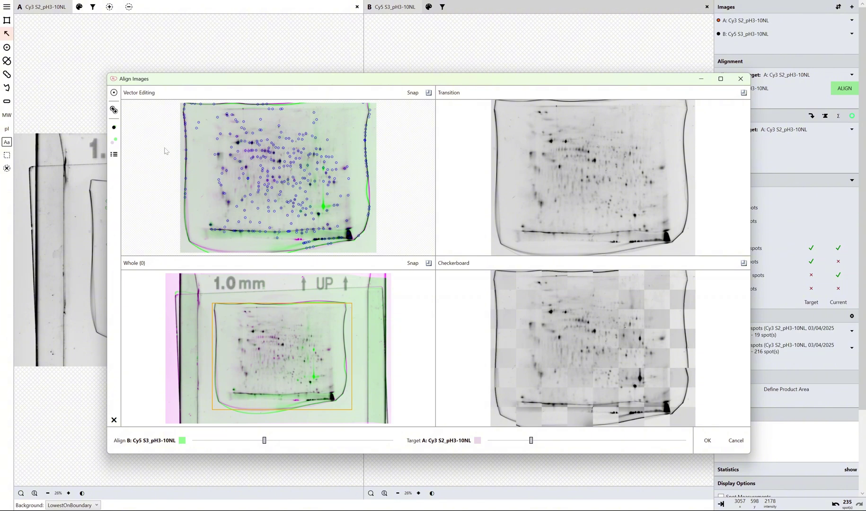
pyautogui.click(114, 140)
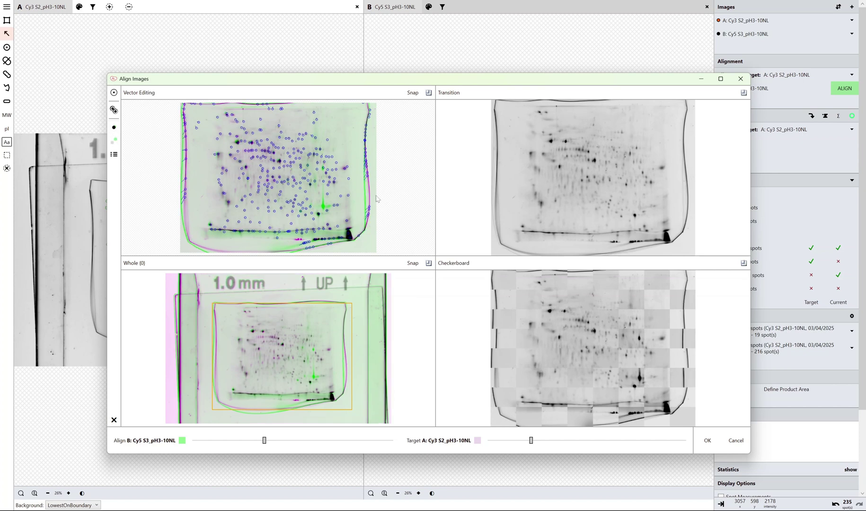
pyautogui.click(114, 127)
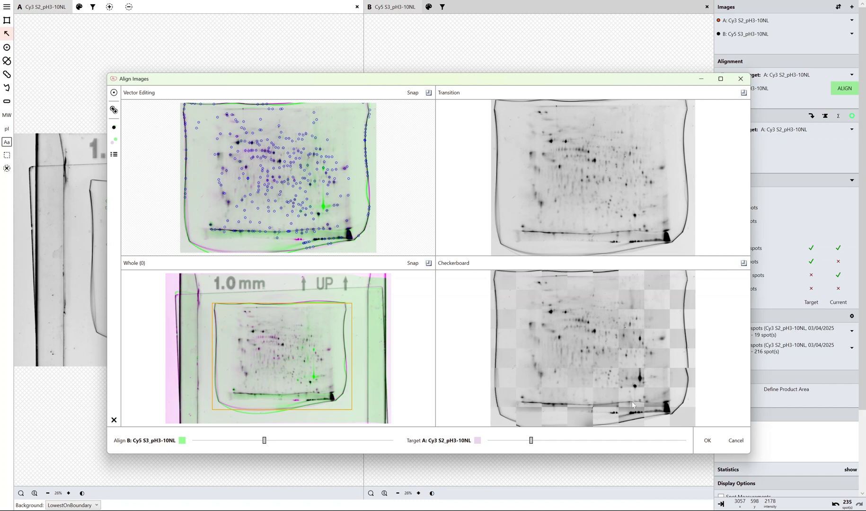
pyautogui.click(709, 440)
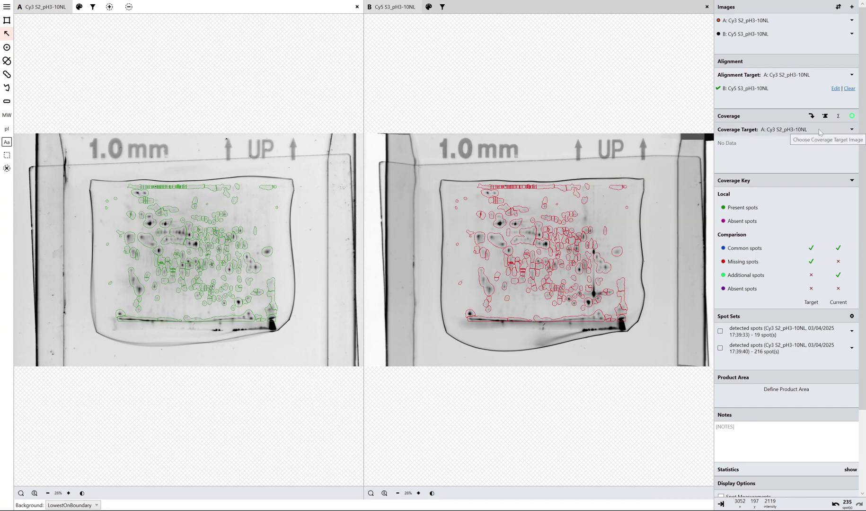
# Choose Cy3 S2_pH3-10NL as the coverage target and mark all detected spots as present in it.
pyautogui.click(854, 130)
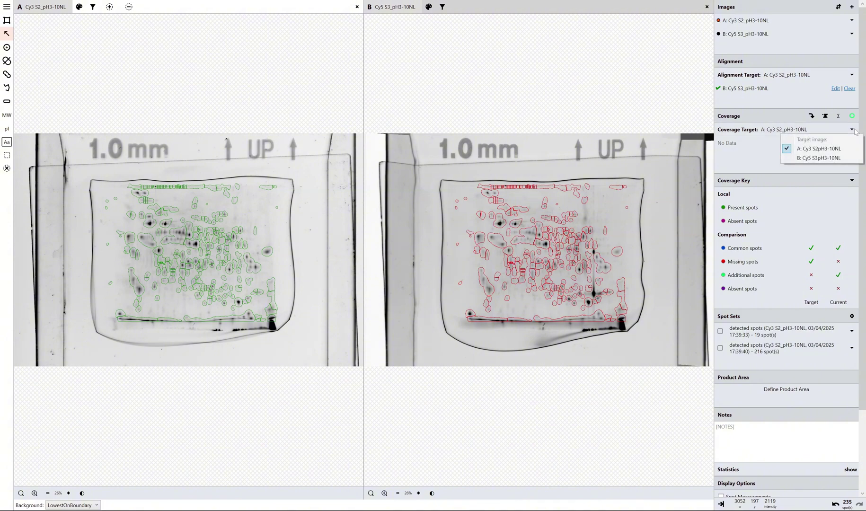
pyautogui.click(820, 149)
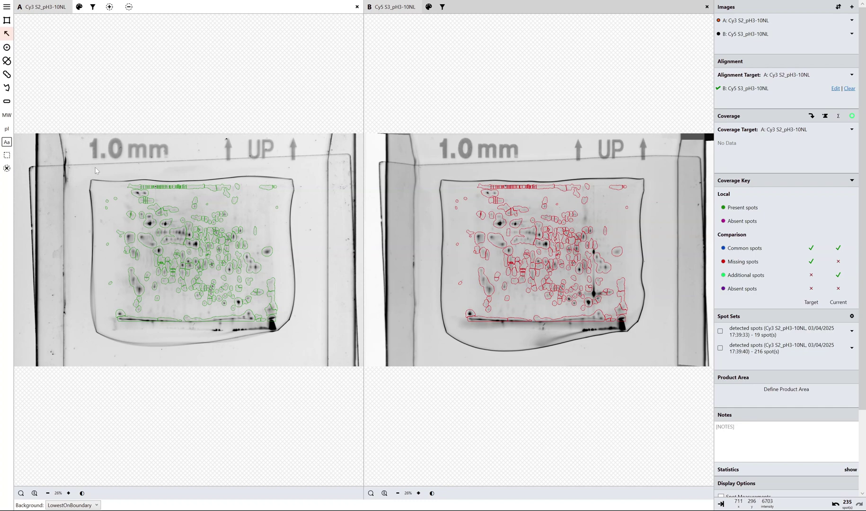
pyautogui.moveTo(96, 167); pyautogui.dragTo(302, 348)
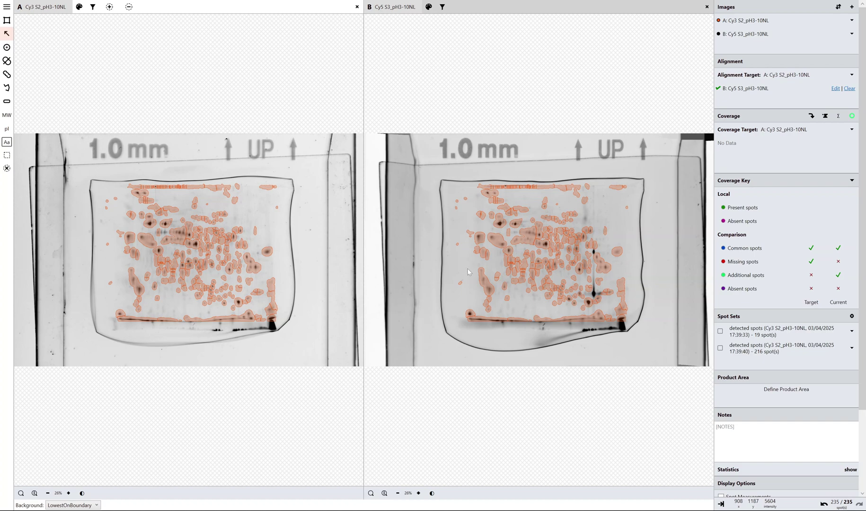
pyautogui.click(512, 270)
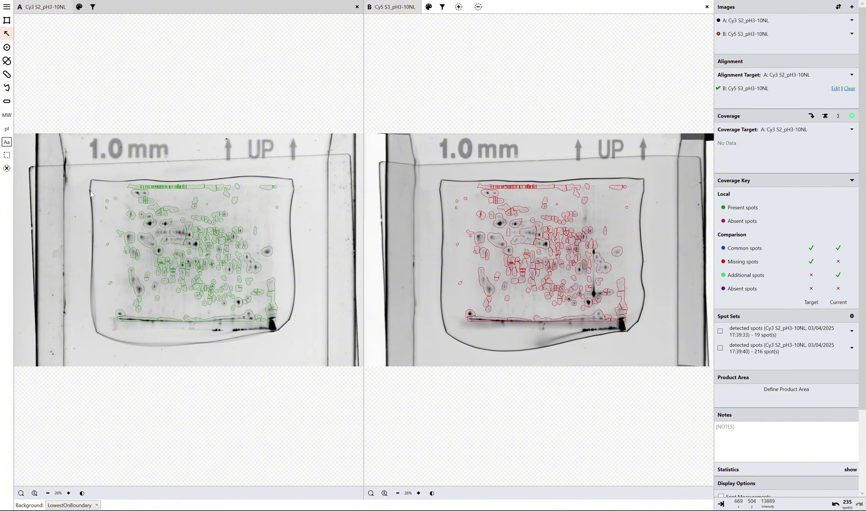
pyautogui.moveTo(98, 180); pyautogui.dragTo(297, 331)
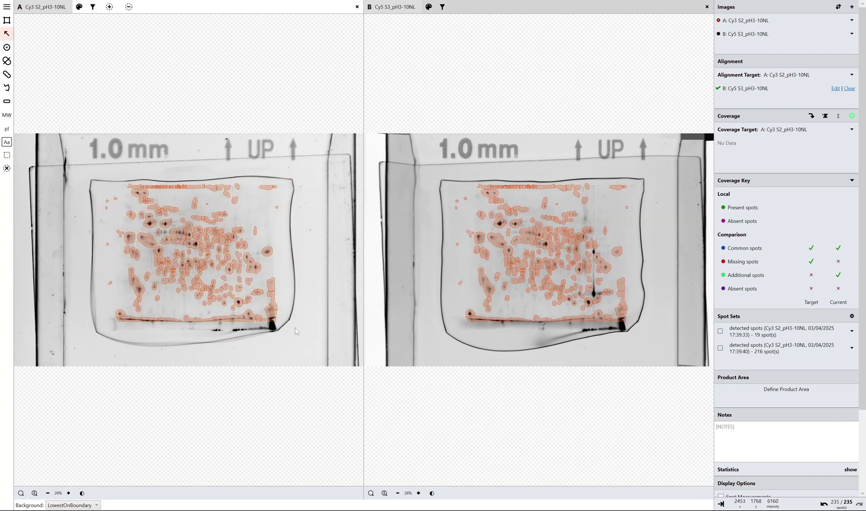
pyautogui.click(108, 11)
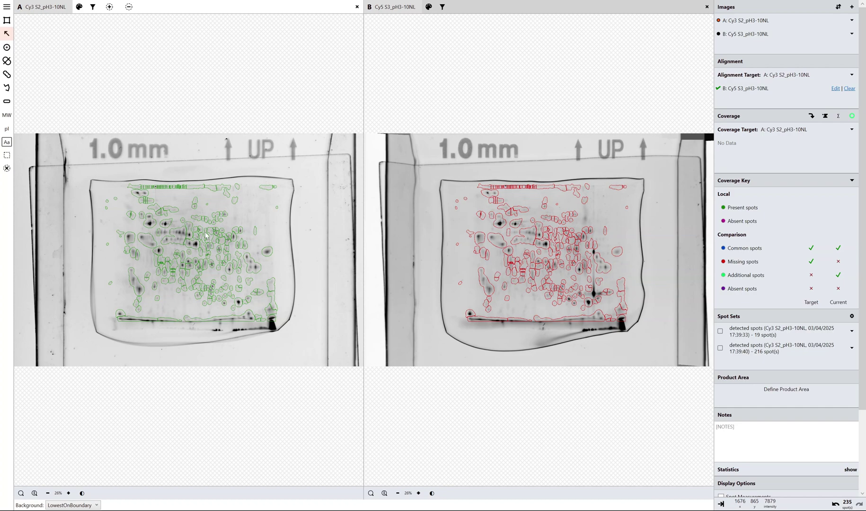
# Mark all detected spots as present in Cy5 S3_pH3-10NL.
pyautogui.click(380, 9)
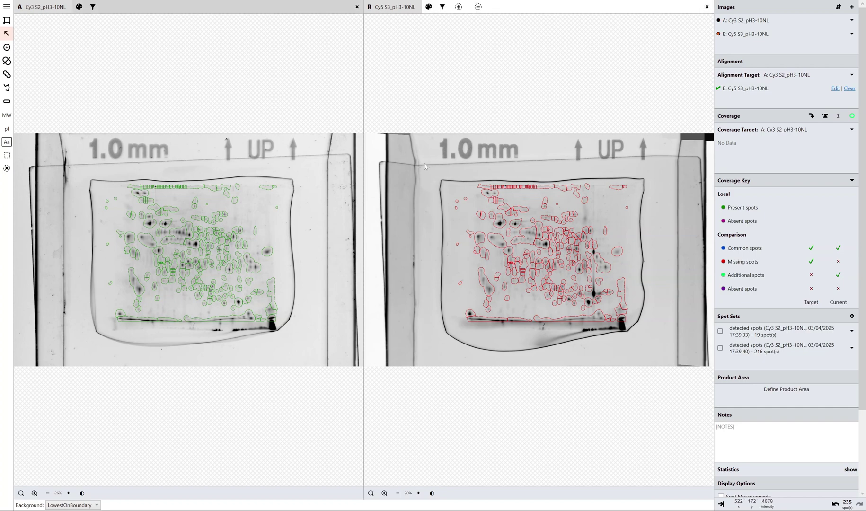
pyautogui.moveTo(427, 170); pyautogui.dragTo(661, 365)
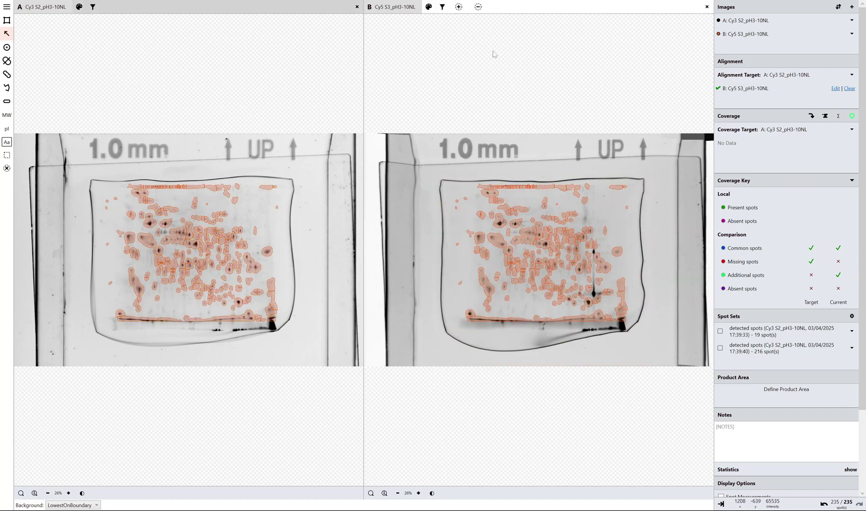
pyautogui.click(459, 8)
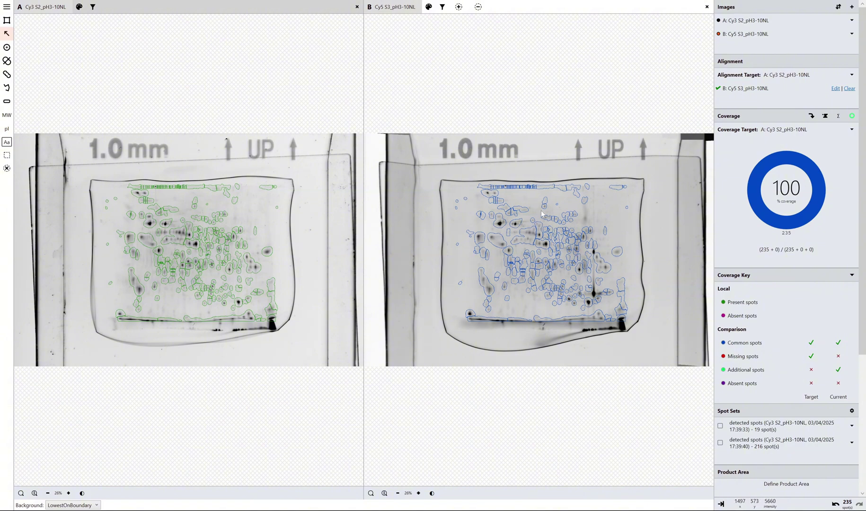
pyautogui.scroll(3, 574, 259)
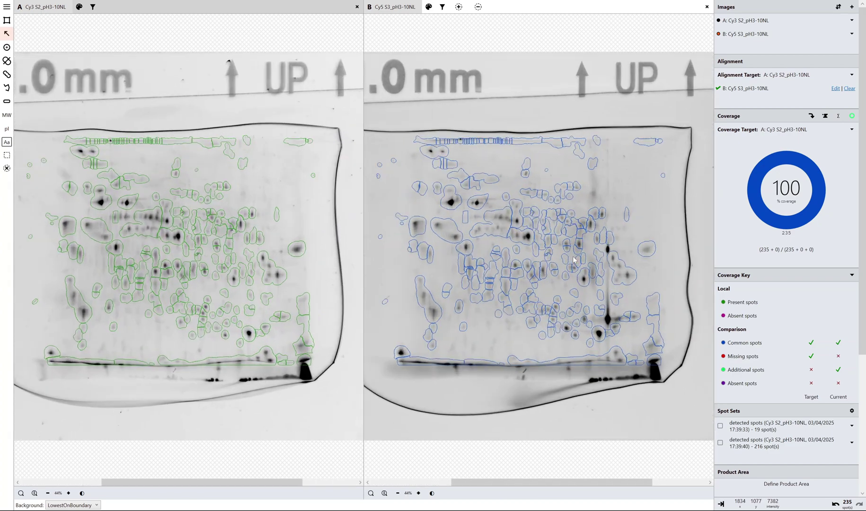
pyautogui.scroll(1, 495, 255)
pyautogui.scroll(-3, 495, 254)
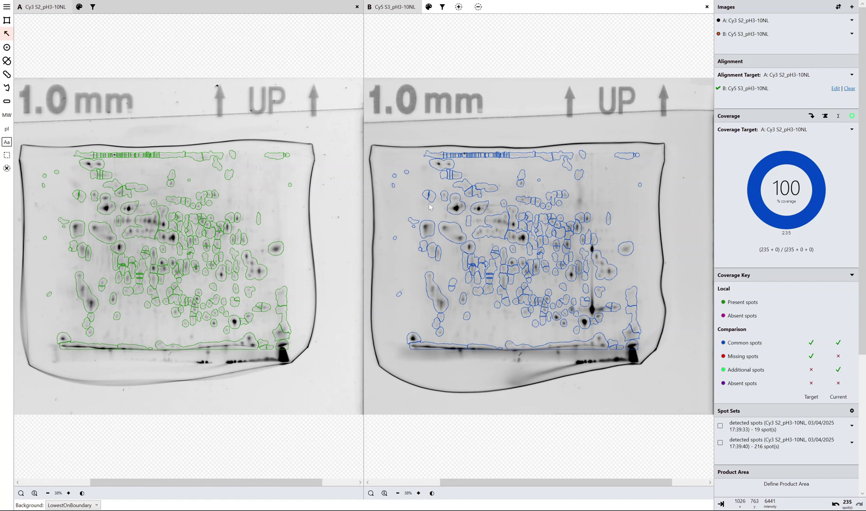
pyautogui.moveTo(385, 152); pyautogui.dragTo(658, 357)
pyautogui.click(656, 356)
pyautogui.click(442, 7)
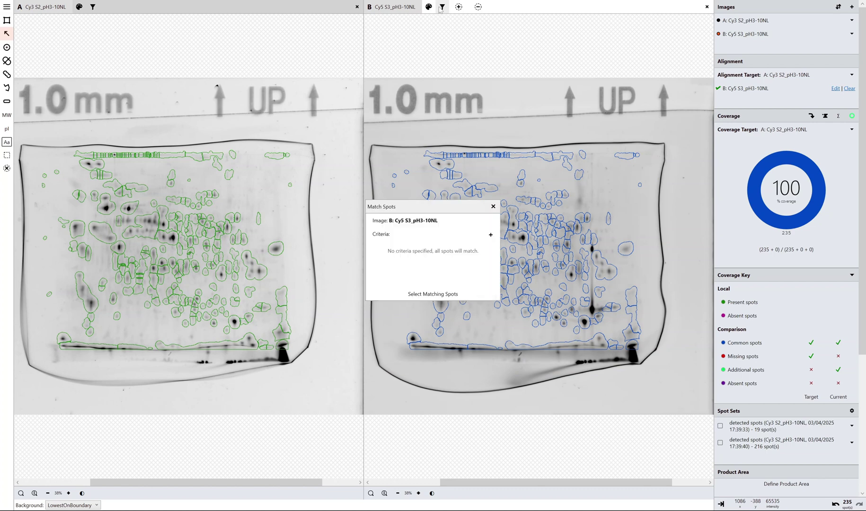
pyautogui.moveTo(435, 214); pyautogui.dragTo(533, 94)
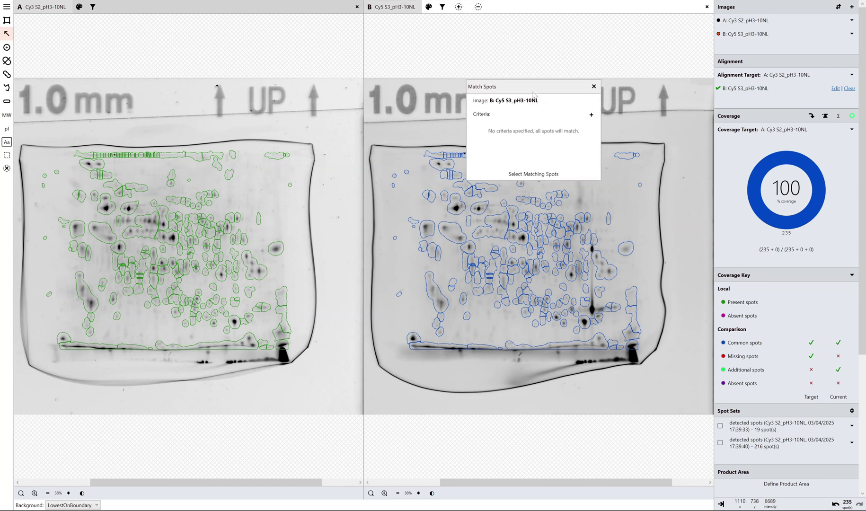
pyautogui.click(593, 86)
# Select the faint elongated spot just below the row of spots along the upper edge of the gel in Cy5 S3_pH3-10NL.
pyautogui.scroll(5, 538, 206)
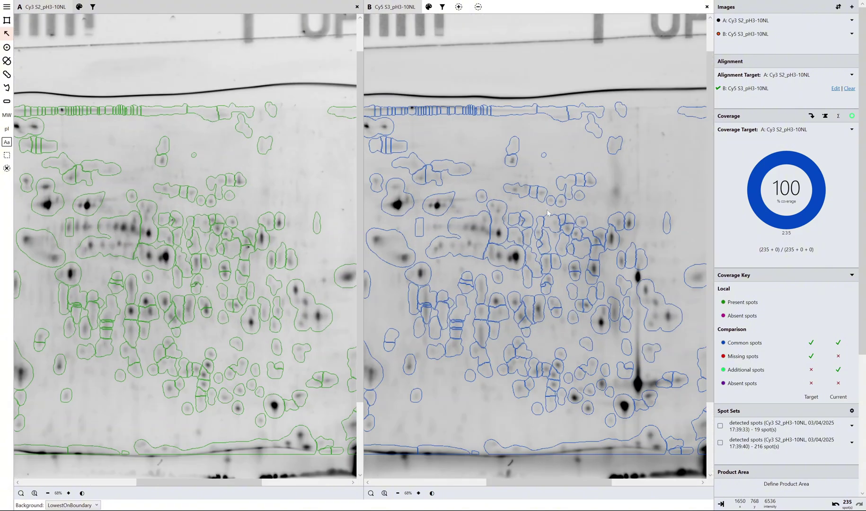
pyautogui.scroll(4, 538, 205)
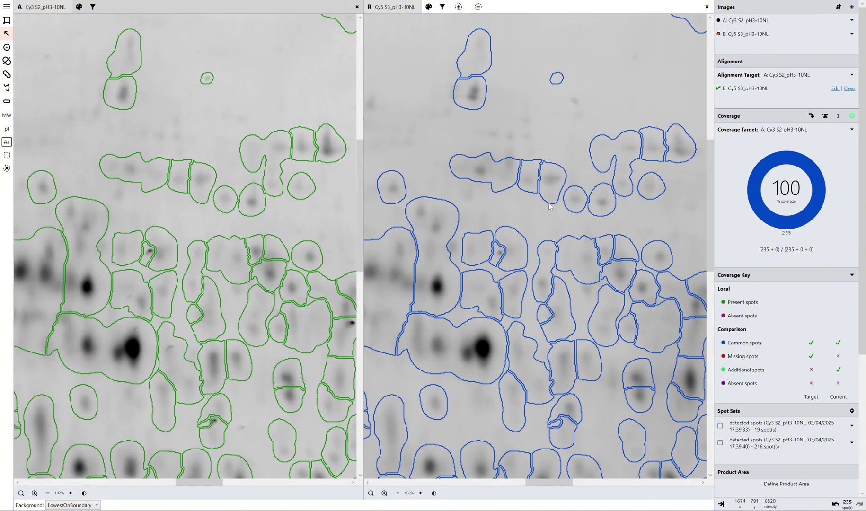
pyautogui.scroll(-5, 574, 212)
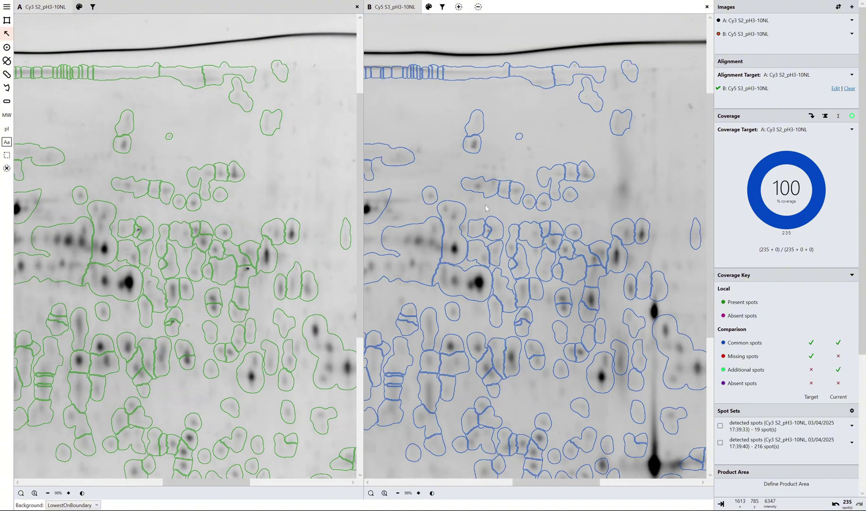
pyautogui.scroll(1, 537, 210)
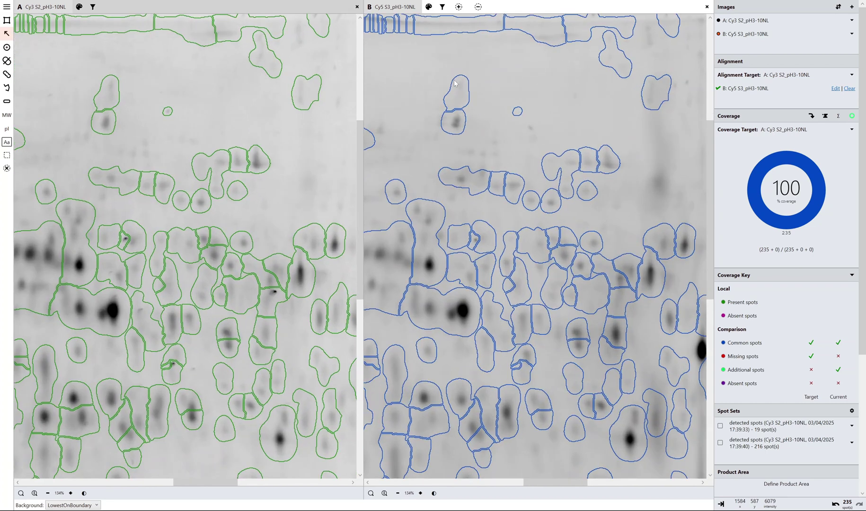
pyautogui.click(607, 71)
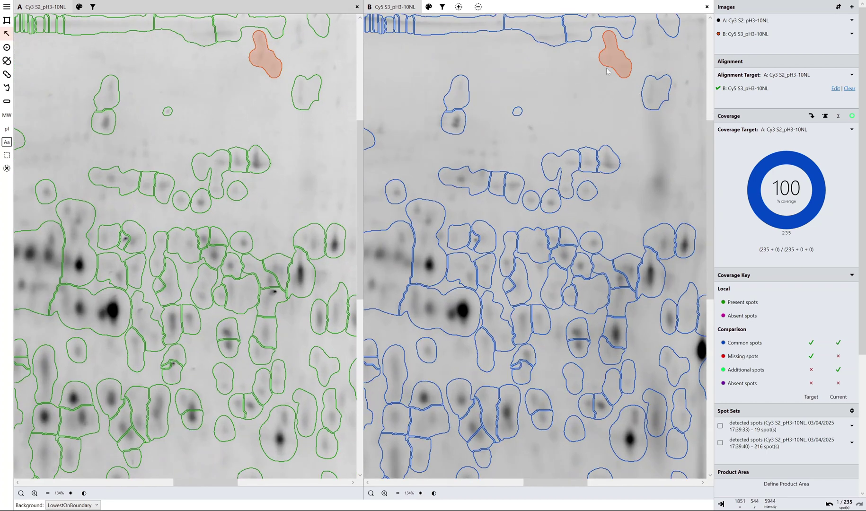
pyautogui.click(605, 83)
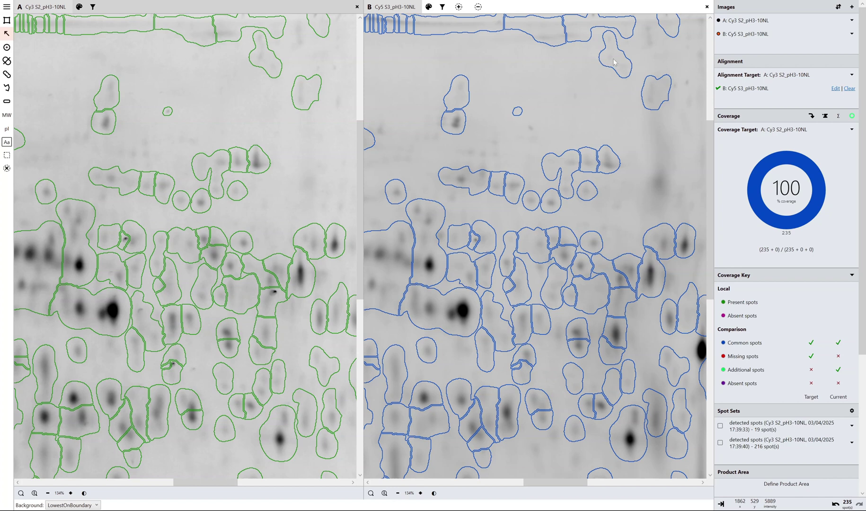
pyautogui.click(613, 62)
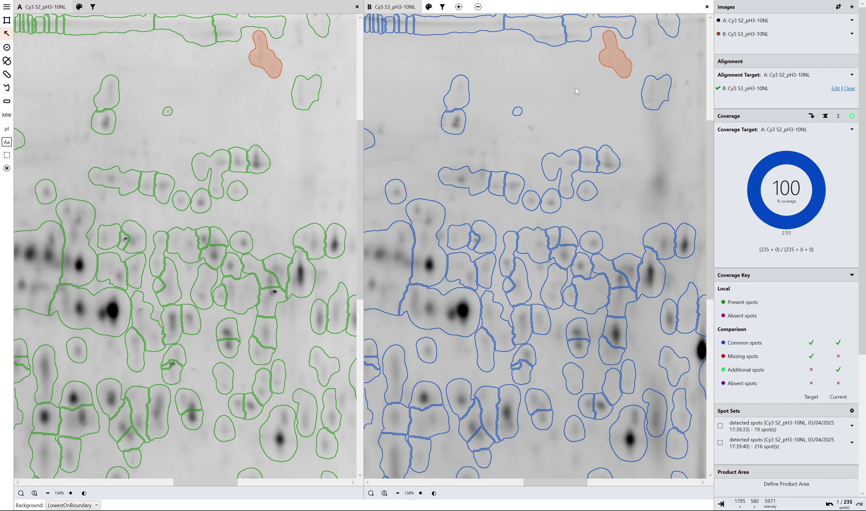
# Turn on the 3D views and inspect the selected spot's surface in both gel images.
pyautogui.scroll(-5, 751, 437)
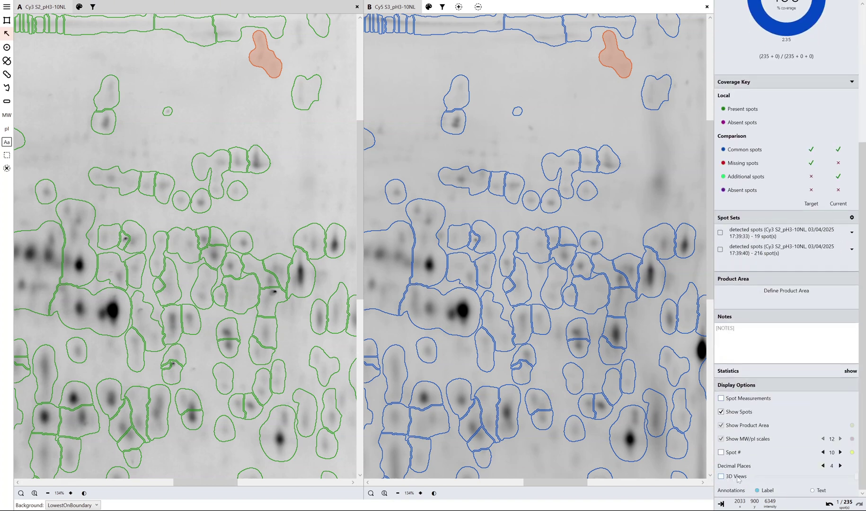
pyautogui.click(738, 479)
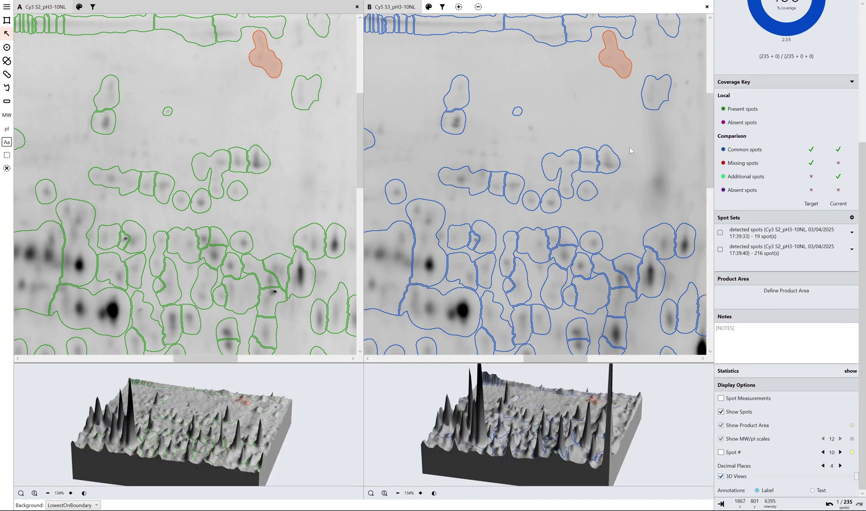
pyautogui.scroll(1, 596, 110)
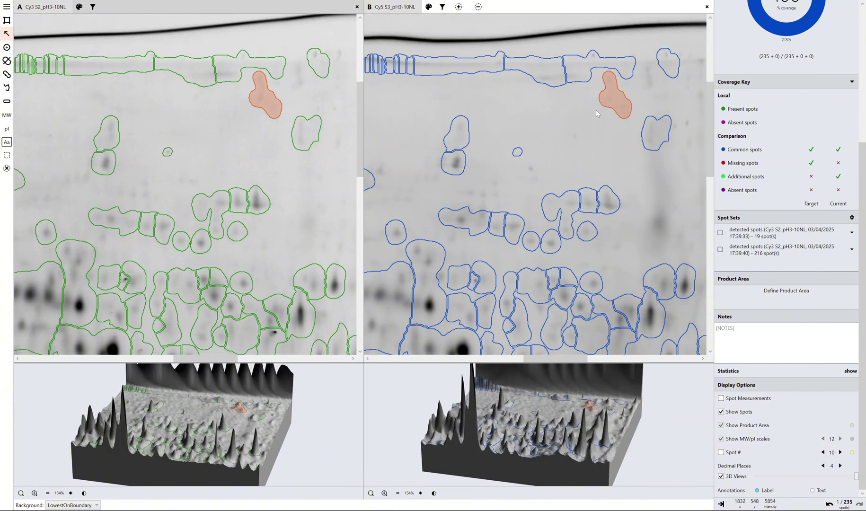
pyautogui.scroll(1, 596, 110)
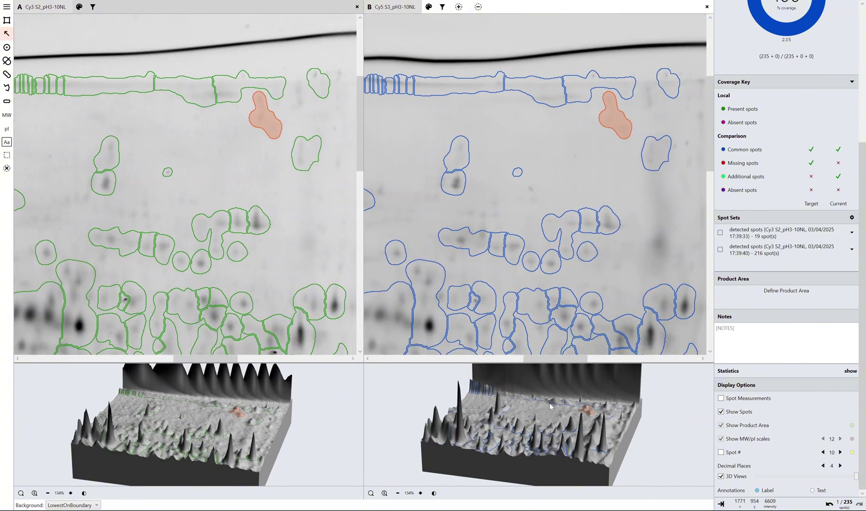
pyautogui.click(371, 493)
pyautogui.moveTo(599, 400); pyautogui.dragTo(527, 398)
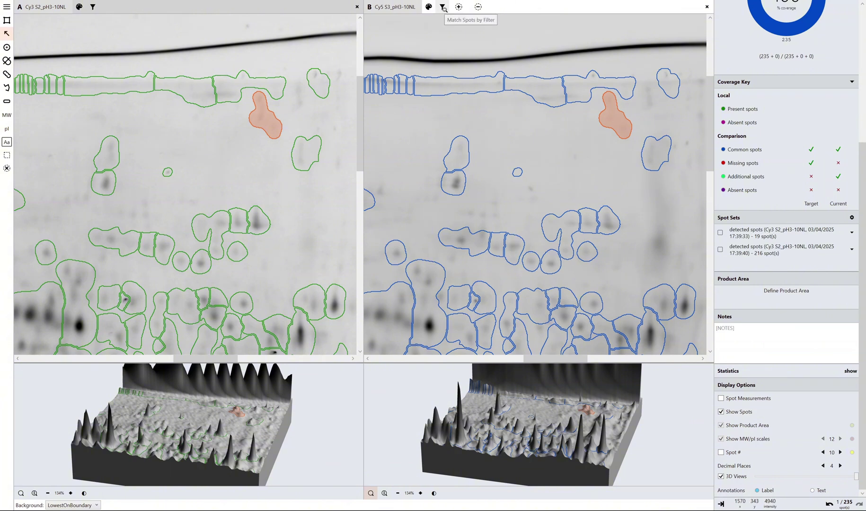
# Open filter-based spot matching for Cy5 S3_pH3-10NL.
pyautogui.click(442, 7)
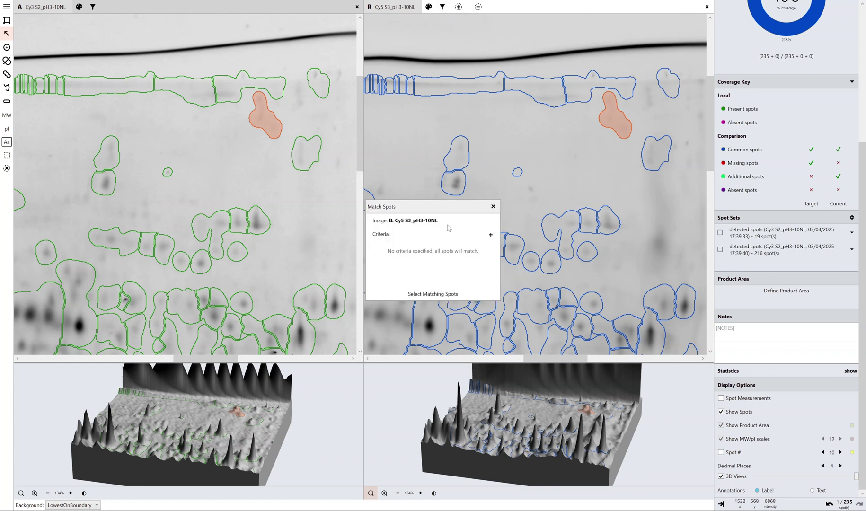
pyautogui.click(490, 236)
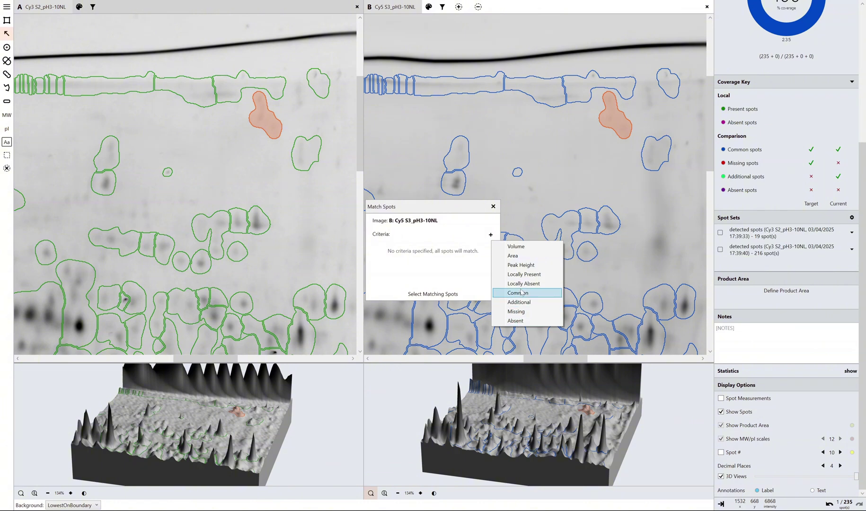
pyautogui.click(516, 246)
pyautogui.click(490, 234)
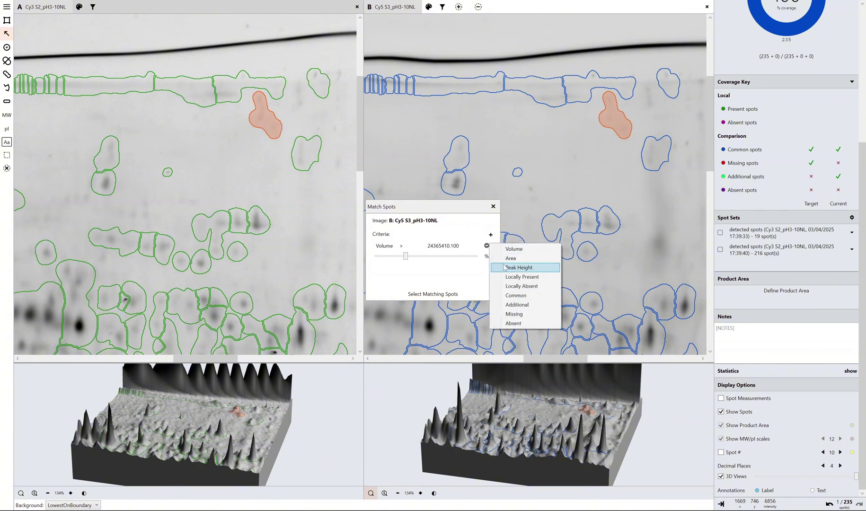
pyautogui.click(502, 259)
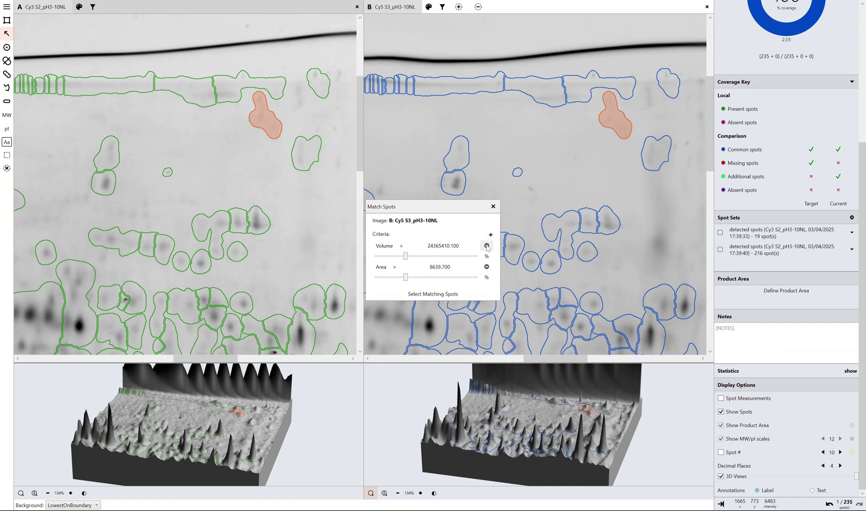
pyautogui.click(487, 245)
pyautogui.click(487, 245)
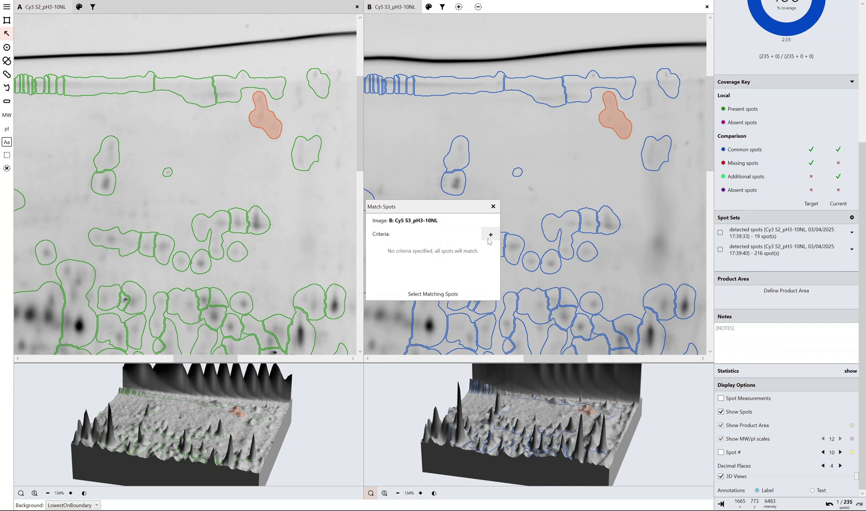
# Add a Peak Height matching criterion with its threshold taken from the selected spot.
pyautogui.click(490, 234)
pyautogui.click(518, 268)
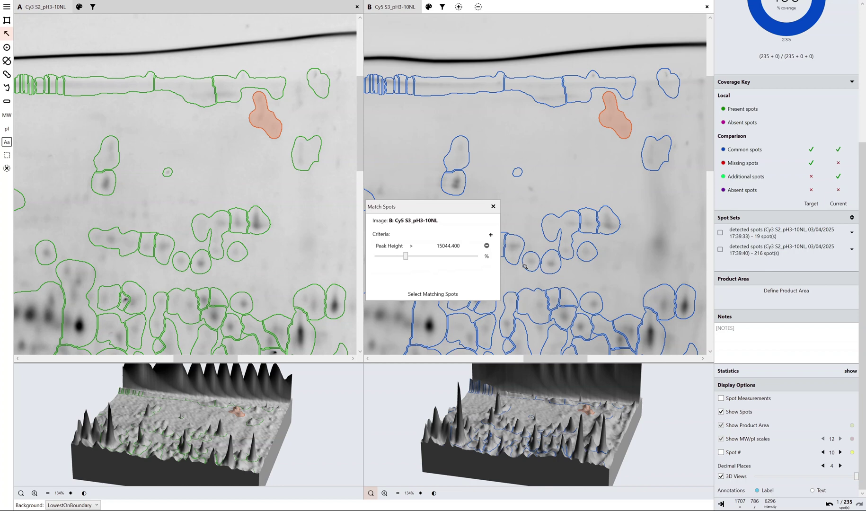
pyautogui.rightClick(445, 250)
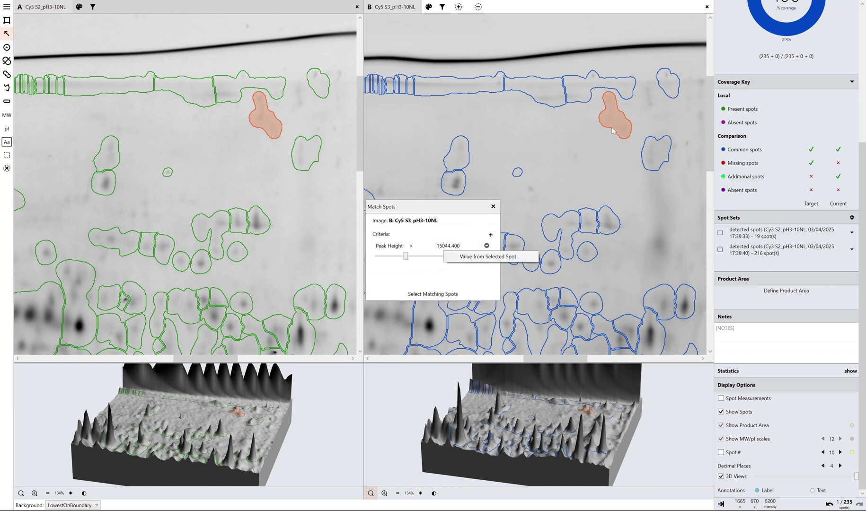
pyautogui.click(478, 256)
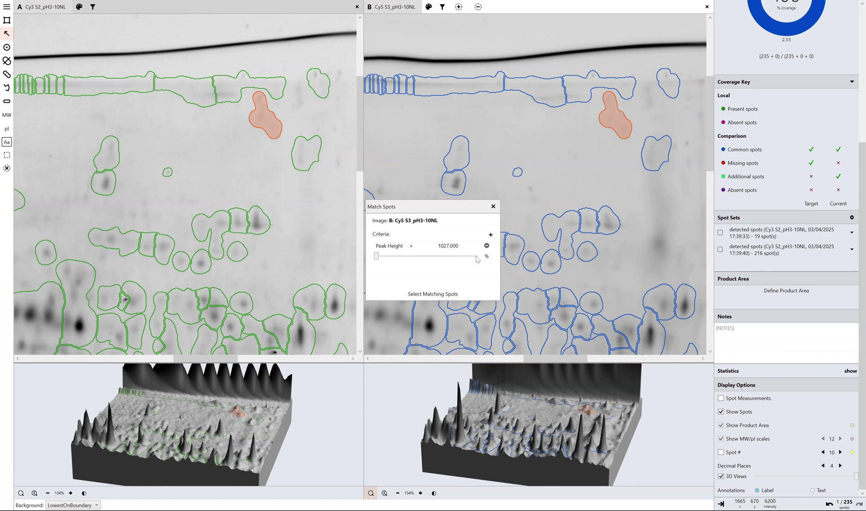
# Set the Peak Height comparison to ≤, select the matching spots, and close the spot matching dialog.
pyautogui.moveTo(434, 205); pyautogui.dragTo(582, 177)
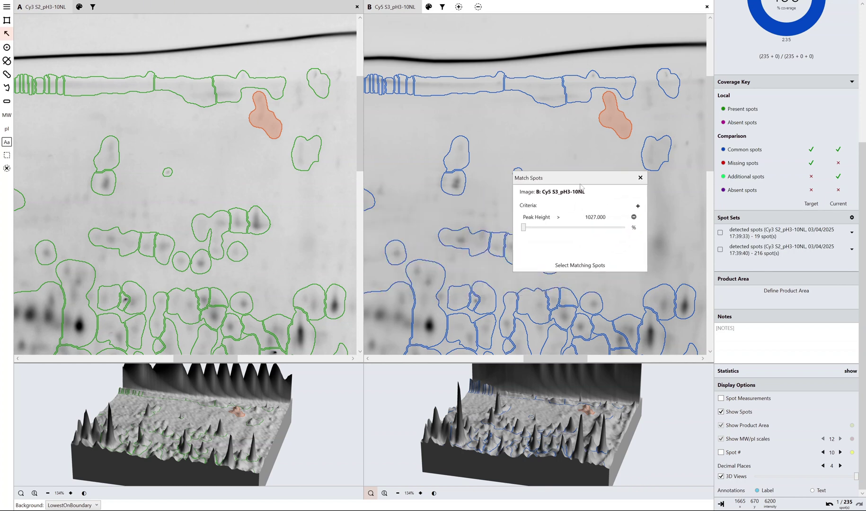
pyautogui.click(558, 218)
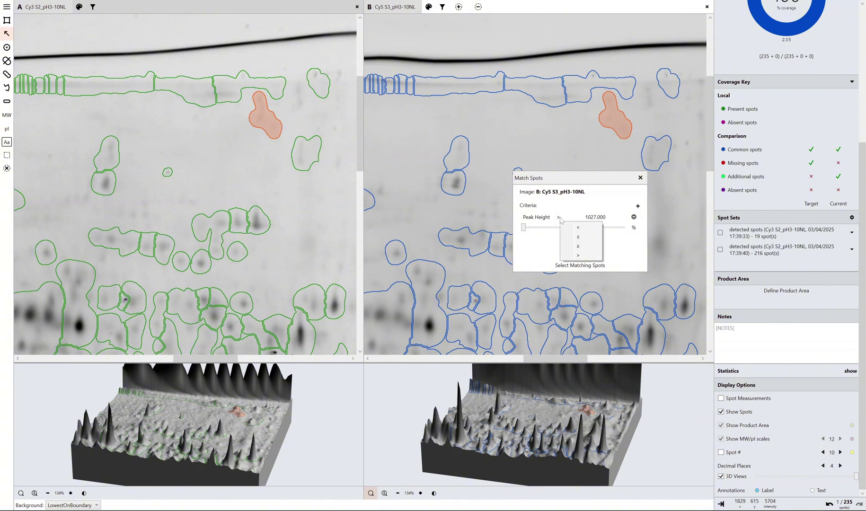
pyautogui.click(585, 241)
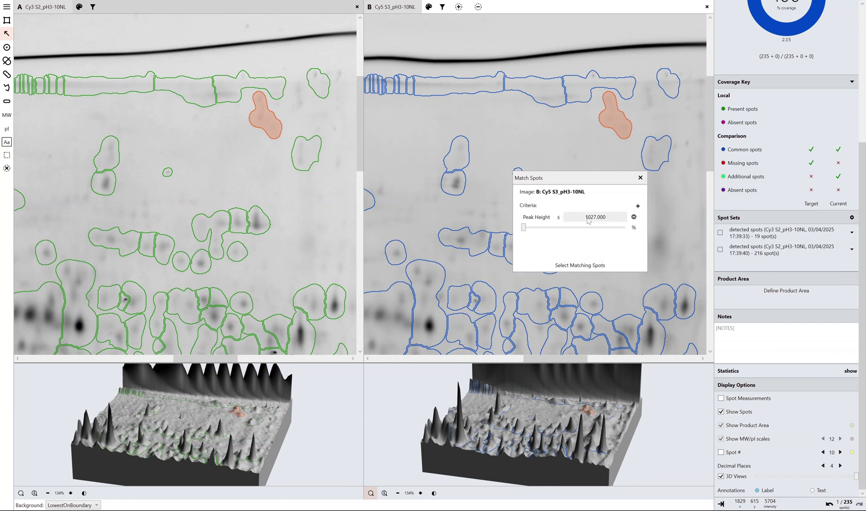
pyautogui.click(579, 266)
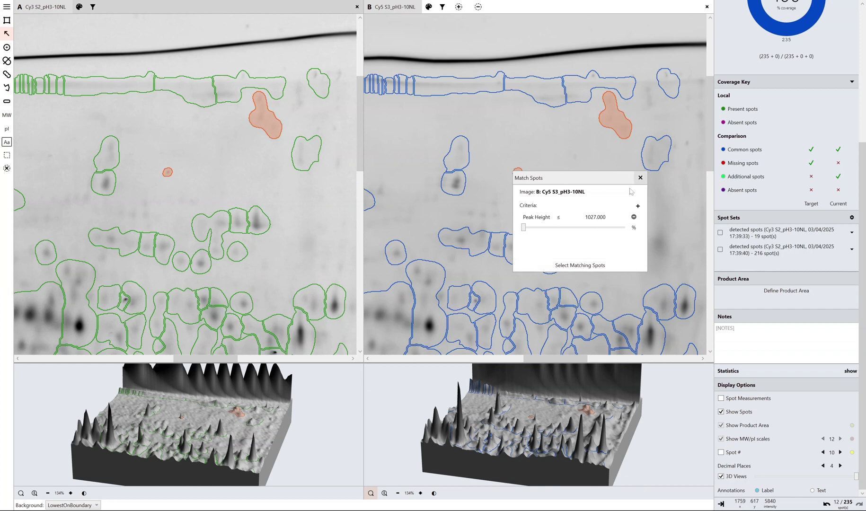
pyautogui.click(640, 177)
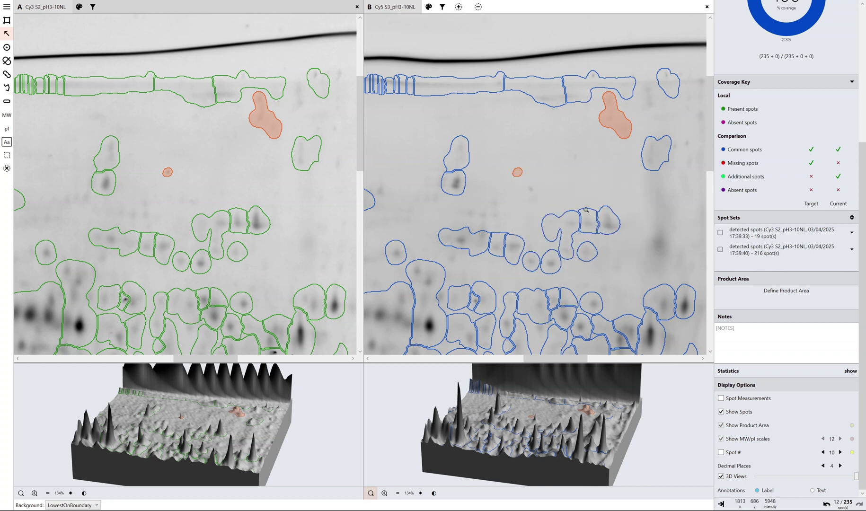
# Mark the selected low-peak spots as absent in Cy5 S3_pH3-10NL.
pyautogui.scroll(-5, 586, 211)
pyautogui.scroll(3, 585, 211)
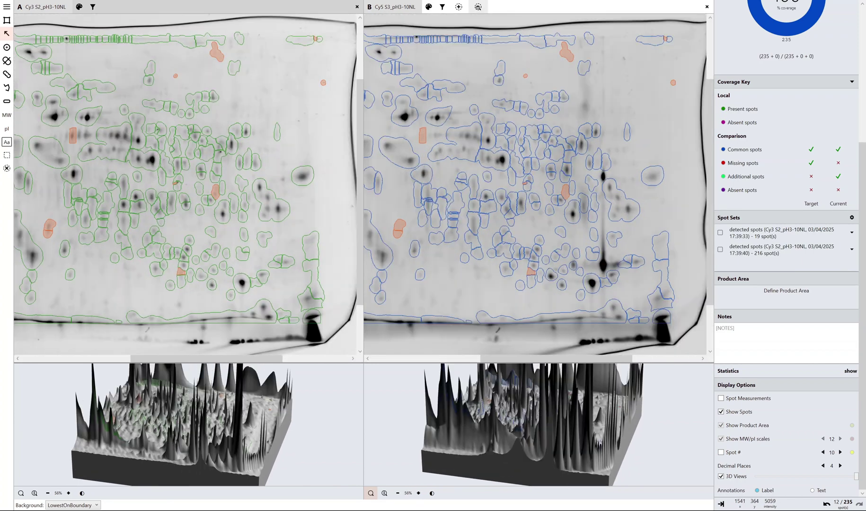
pyautogui.click(478, 7)
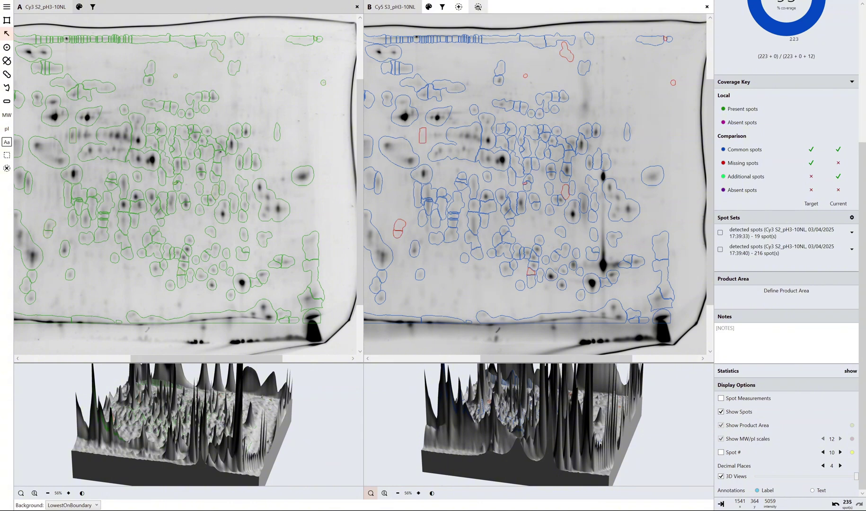
# Examine the updated coverage chart and take a closer look at the missing spots outlined in Cy5 S3_pH3-10NL.
pyautogui.scroll(3, 756, 179)
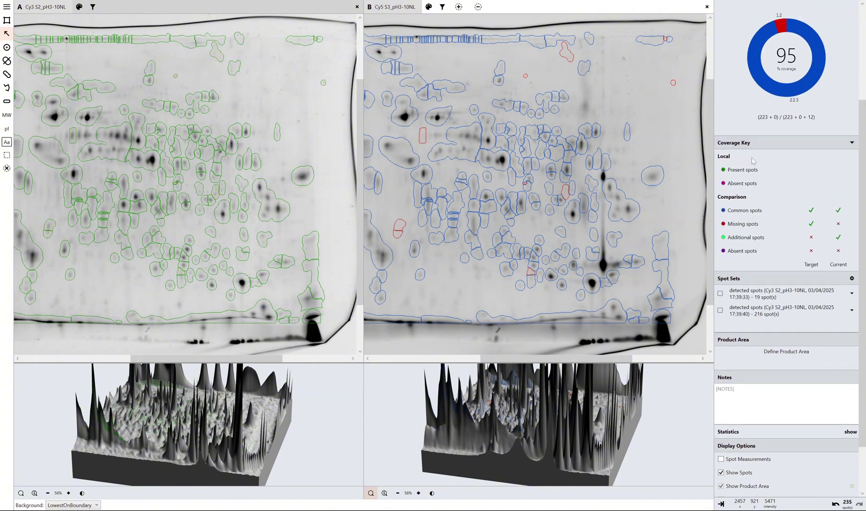
pyautogui.scroll(2, 756, 179)
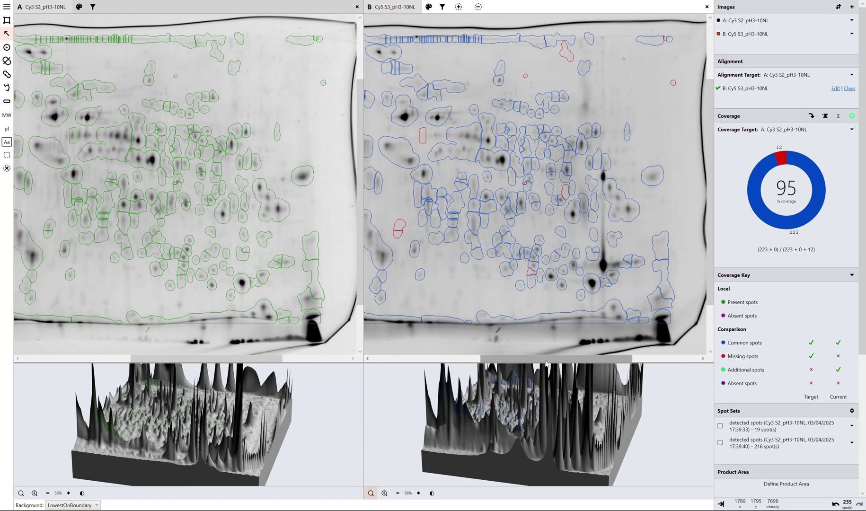
pyautogui.hscroll(-3, 543, 359)
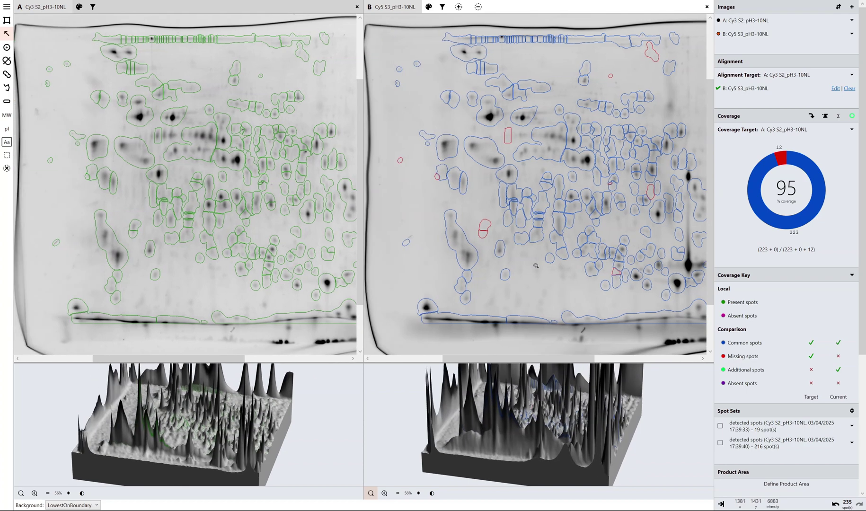
pyautogui.click(526, 239)
pyautogui.click(6, 32)
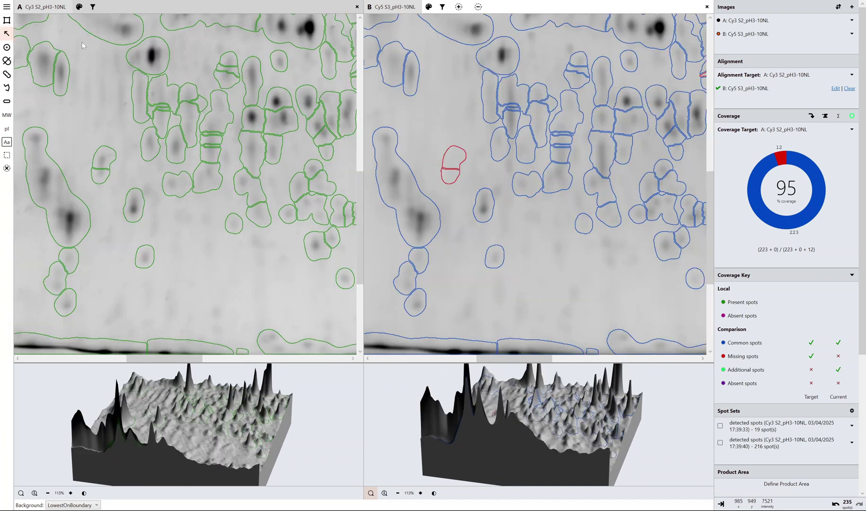
# Inspect the faint two-lobed spot beside the missing pair in Cy5 S3_pH3-10NL, then clear its selection.
pyautogui.click(527, 180)
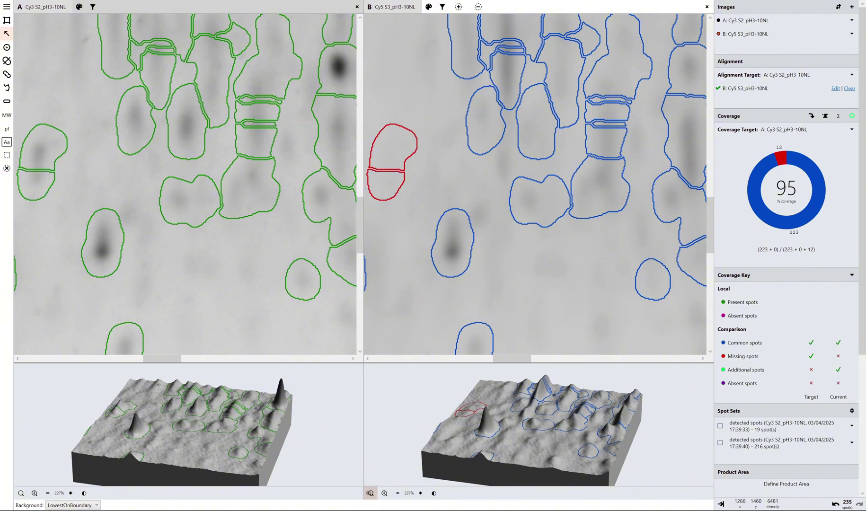
pyautogui.click(542, 193)
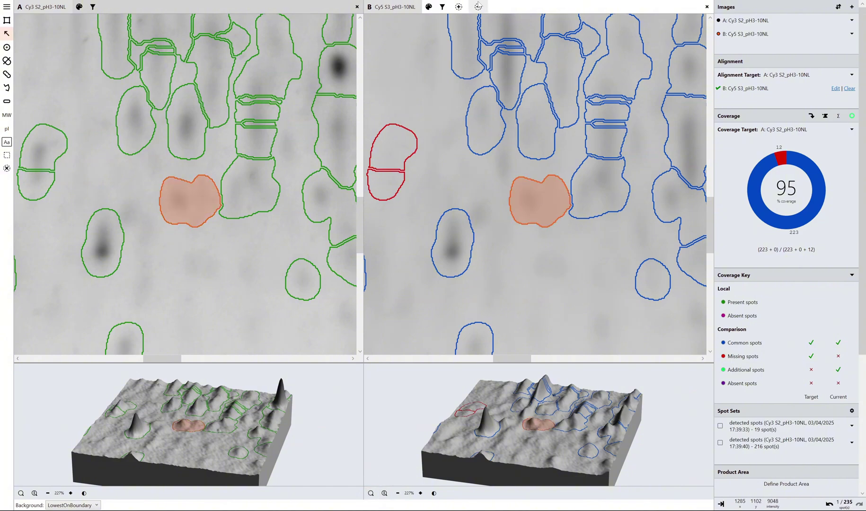
pyautogui.click(582, 261)
pyautogui.scroll(-6, 580, 260)
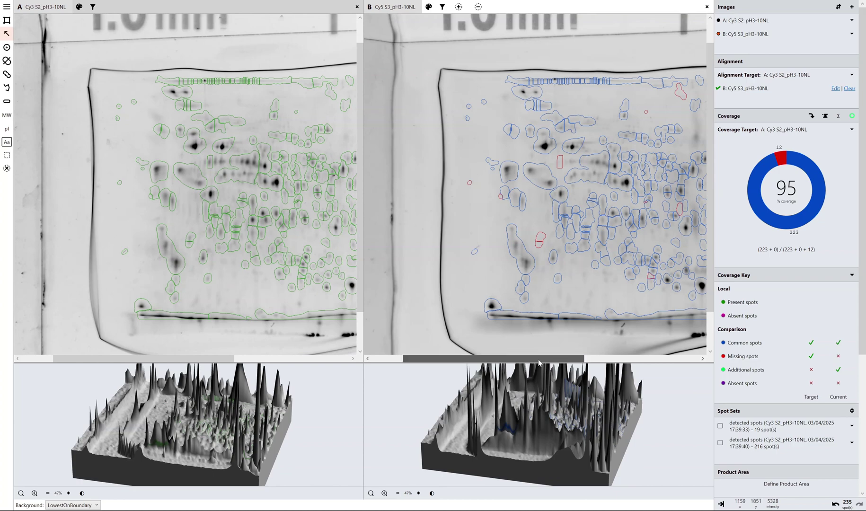
# Mark the central-left spot cluster and a smaller upper-right cluster as absent in Cy5 S3_pH3-10NL.
pyautogui.moveTo(538, 359); pyautogui.dragTo(575, 362)
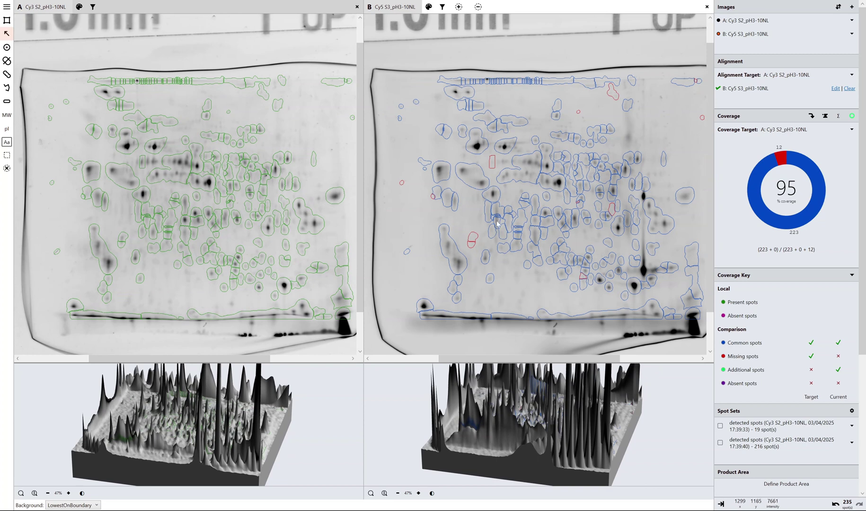
pyautogui.moveTo(479, 206); pyautogui.dragTo(509, 230)
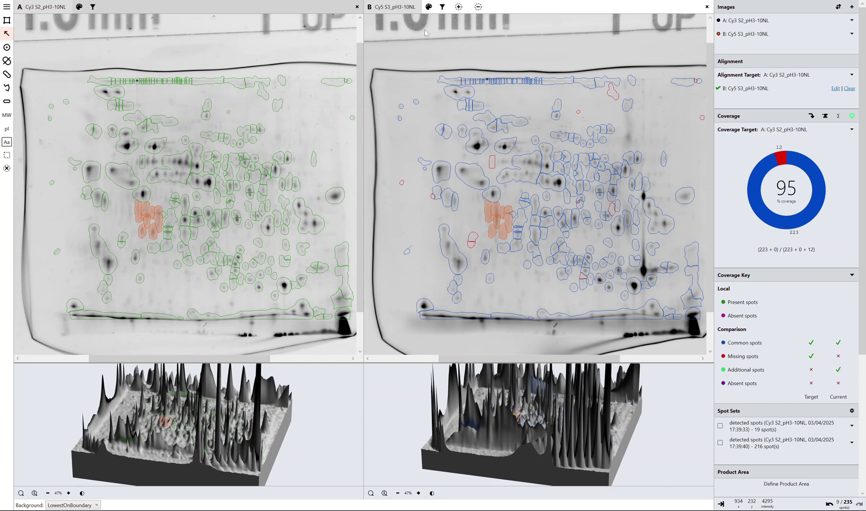
pyautogui.click(479, 7)
pyautogui.moveTo(667, 119); pyautogui.dragTo(577, 140)
pyautogui.click(478, 7)
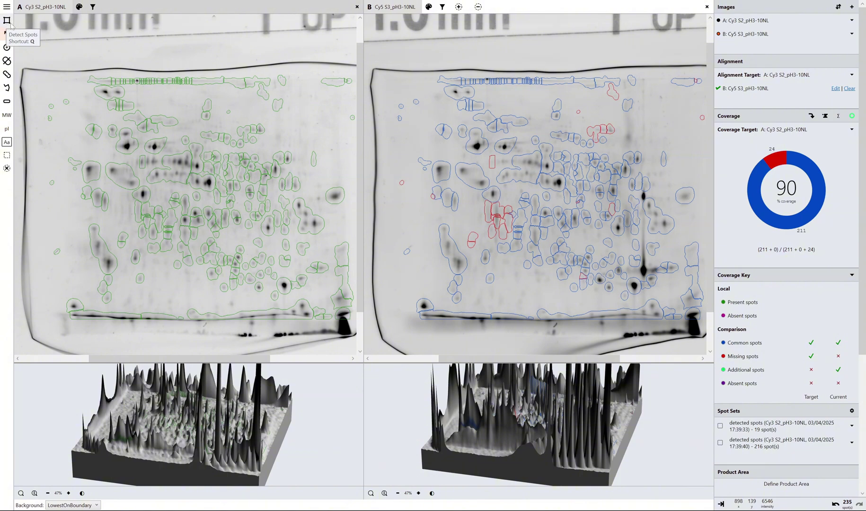
# Run Detect Spots on Cy5 S3_pH3-10NL with Include Only New Spots, then close the detection dialog.
pyautogui.click(7, 23)
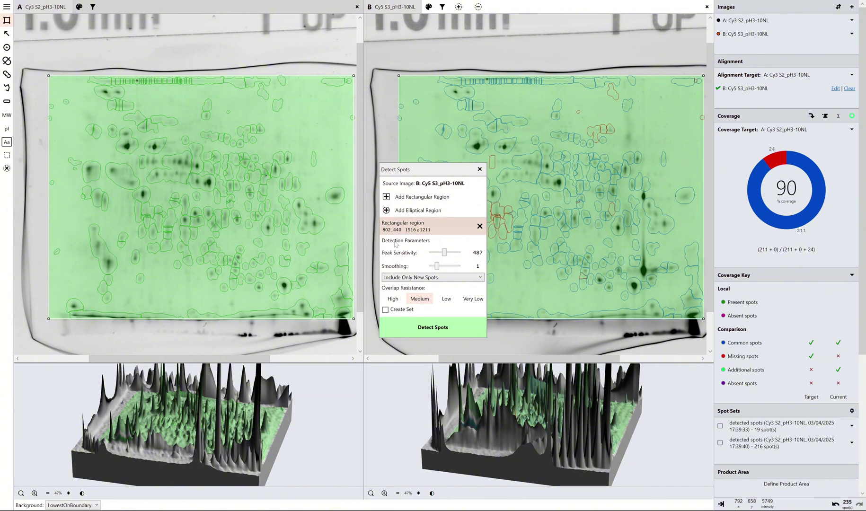
pyautogui.click(452, 279)
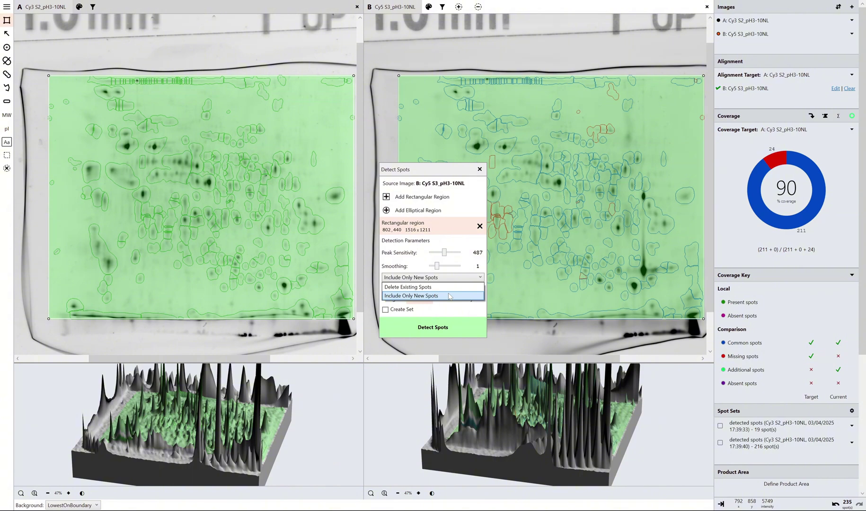
pyautogui.click(450, 296)
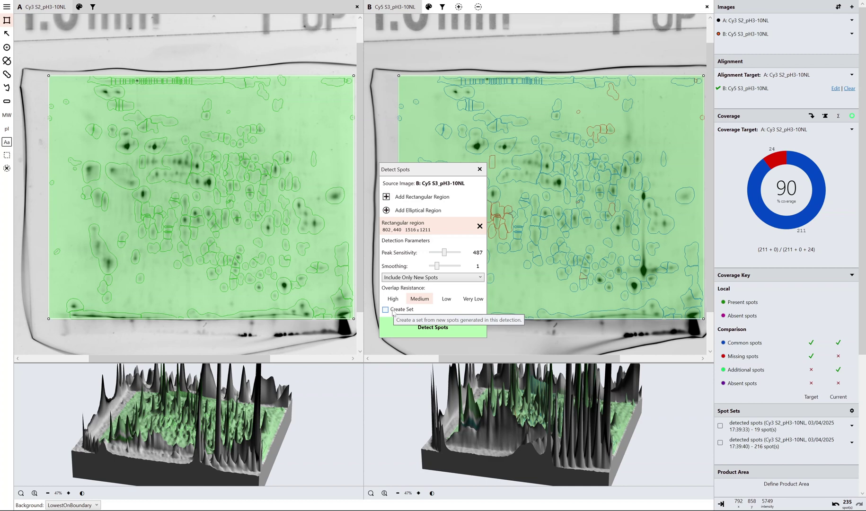
pyautogui.click(449, 331)
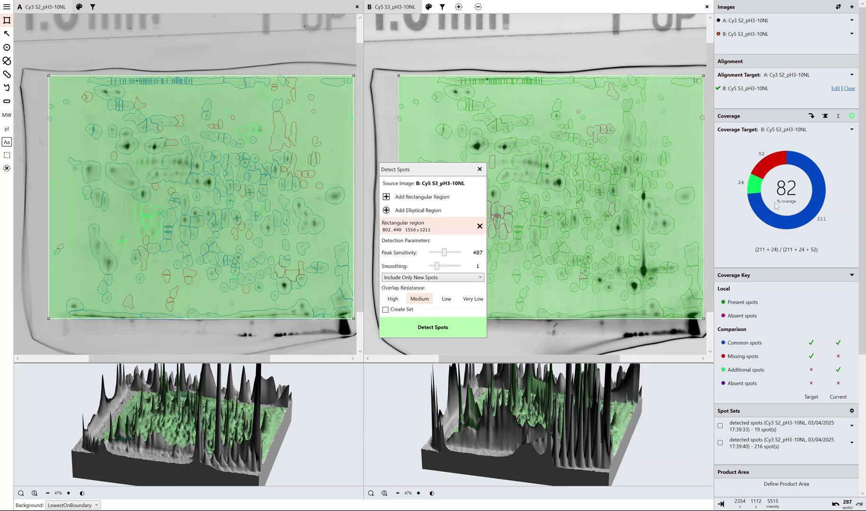
pyautogui.click(479, 169)
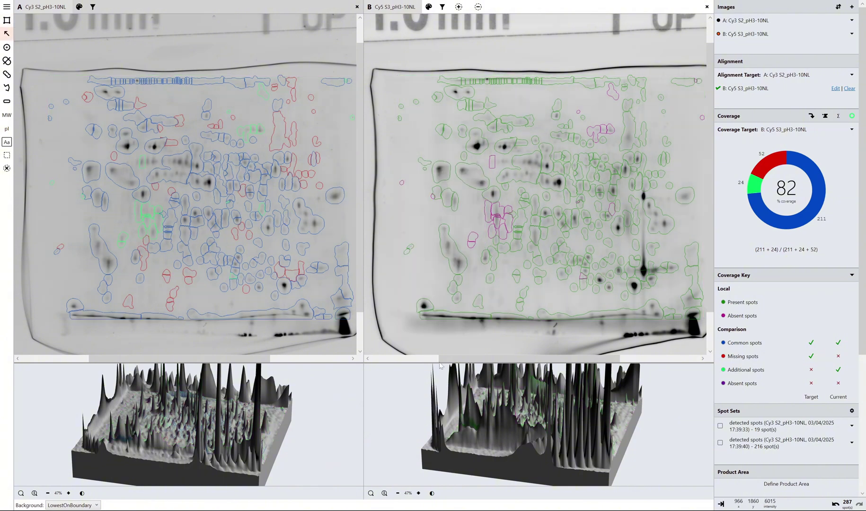
# Compare which spots belong to each of the two detected spot sets by highlighting them in the images.
pyautogui.moveTo(441, 366); pyautogui.dragTo(627, 416)
pyautogui.click(798, 430)
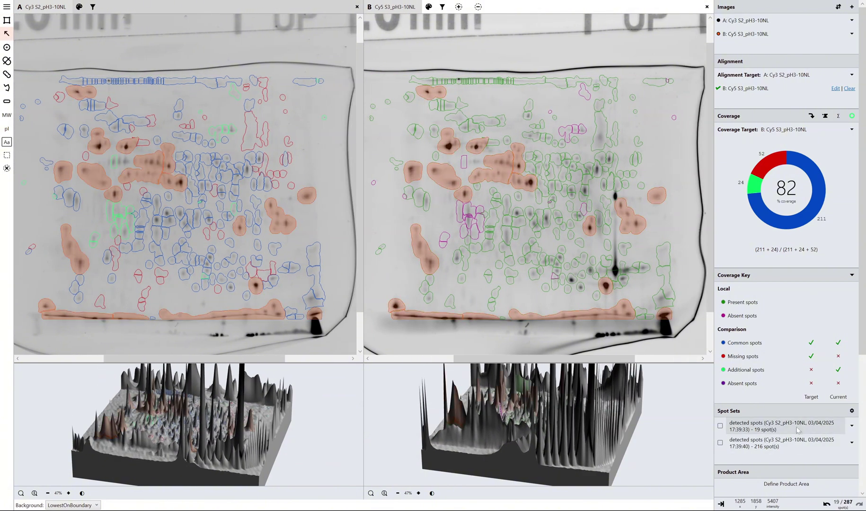
pyautogui.click(791, 441)
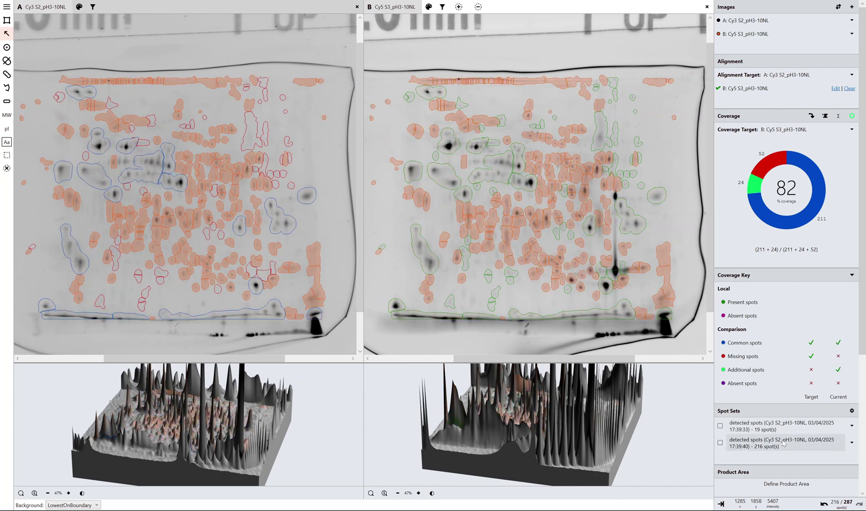
pyautogui.click(786, 427)
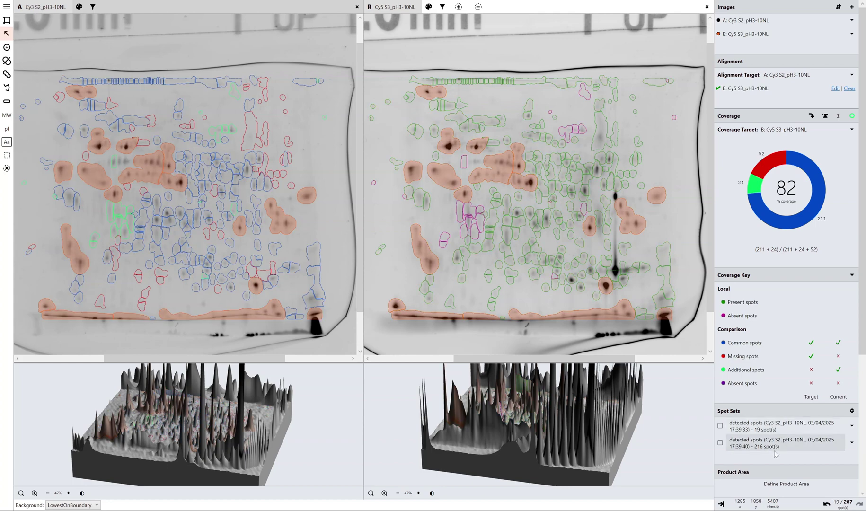
pyautogui.click(776, 442)
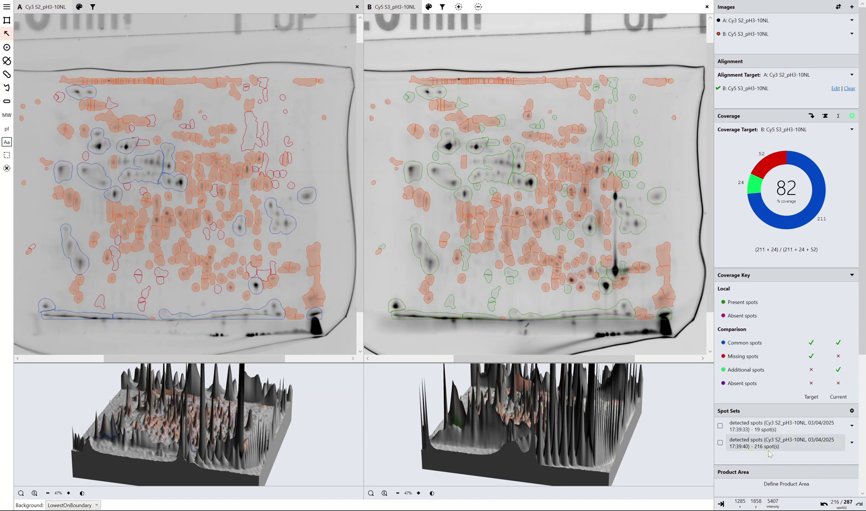
# Delete both detected spot sets.
pyautogui.rightClick(815, 447)
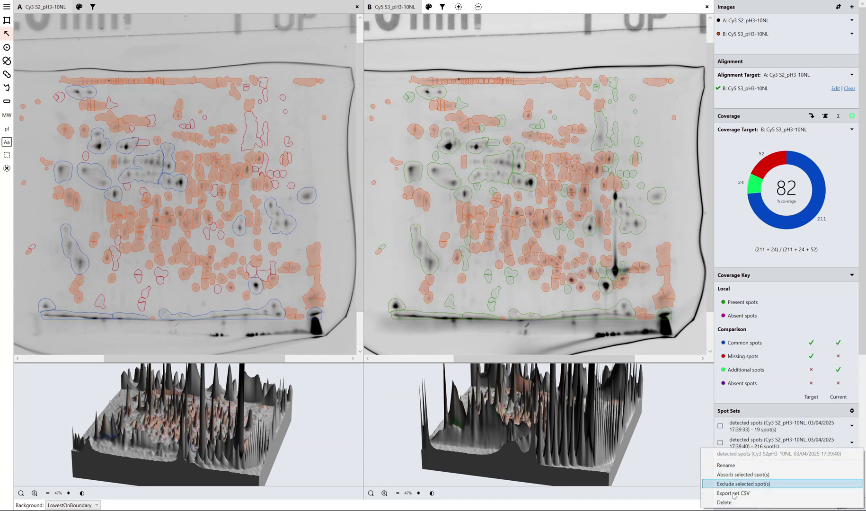
pyautogui.click(804, 502)
pyautogui.click(852, 425)
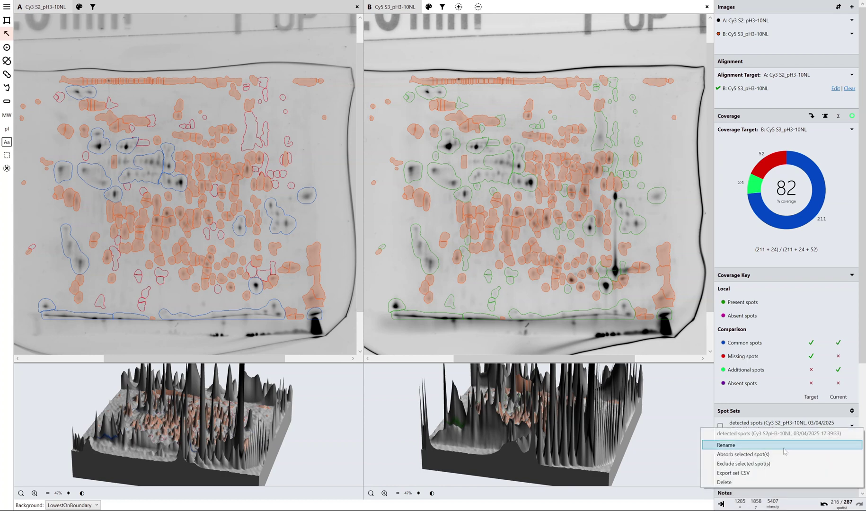
pyautogui.click(724, 483)
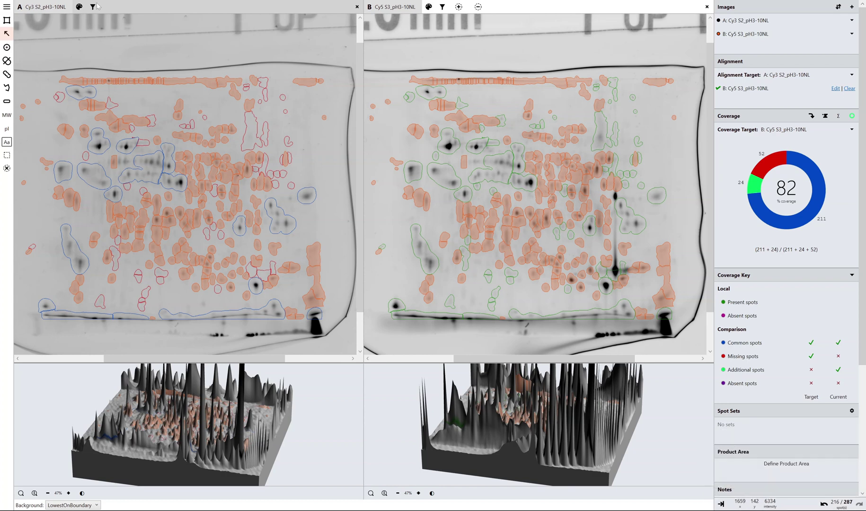
# Make Cy3 S2_pH3-10NL the active image and clear the spot selection.
pyautogui.click(39, 7)
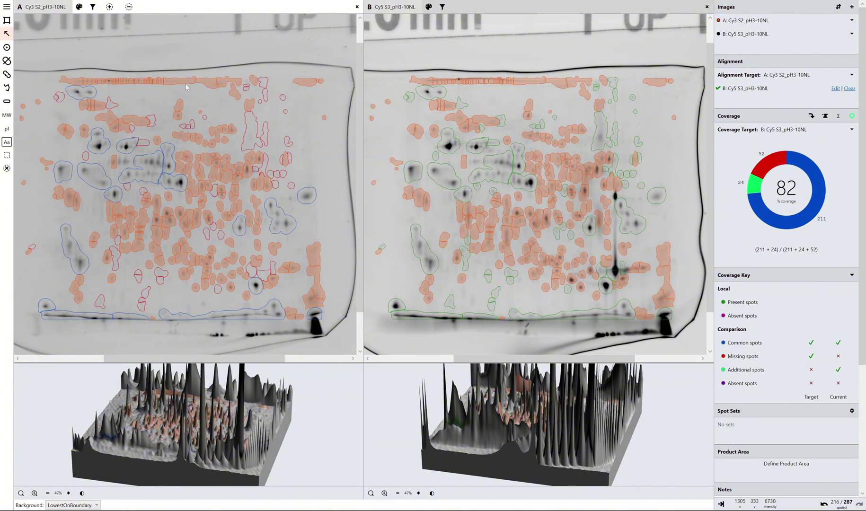
pyautogui.click(244, 64)
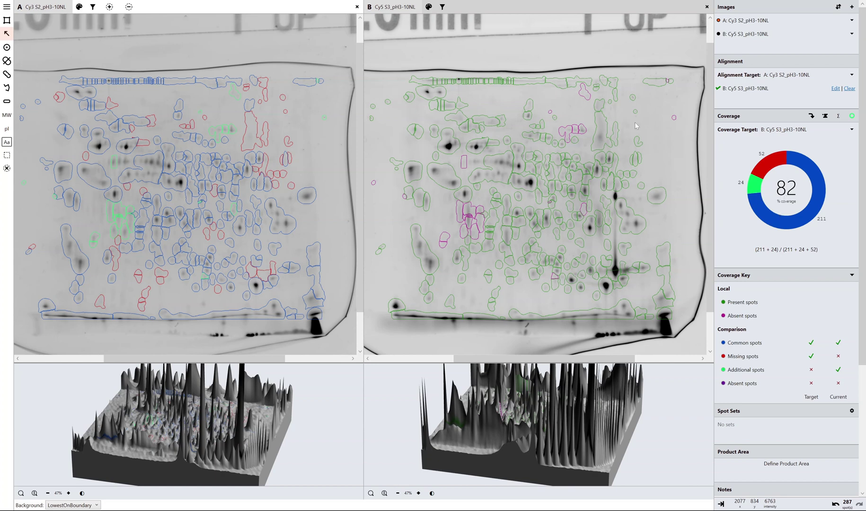
pyautogui.scroll(-3, 810, 199)
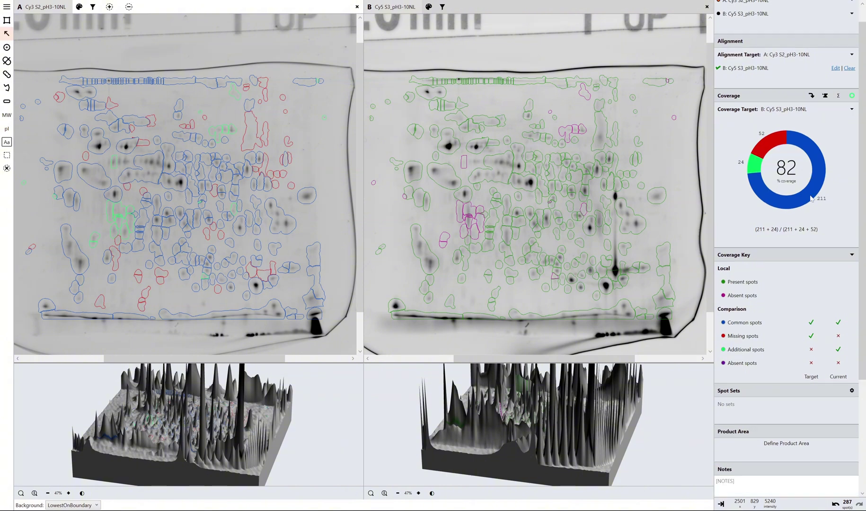
pyautogui.scroll(-3, 810, 199)
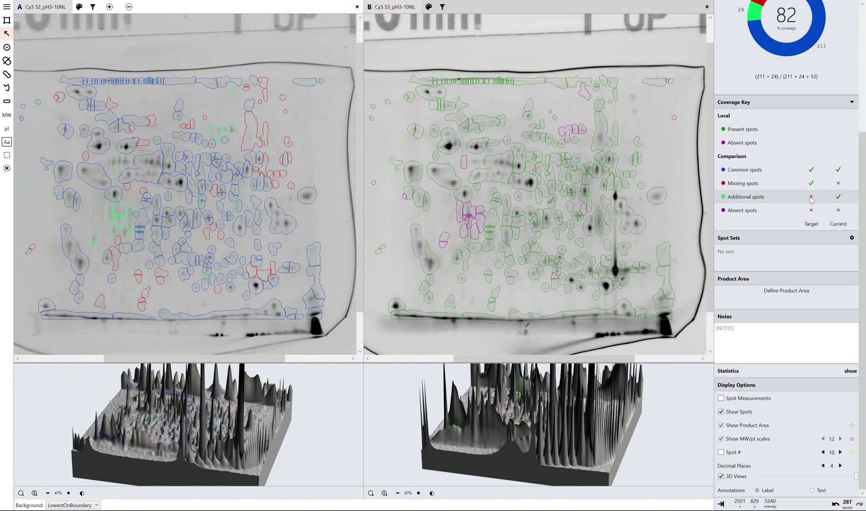
pyautogui.scroll(6, 810, 200)
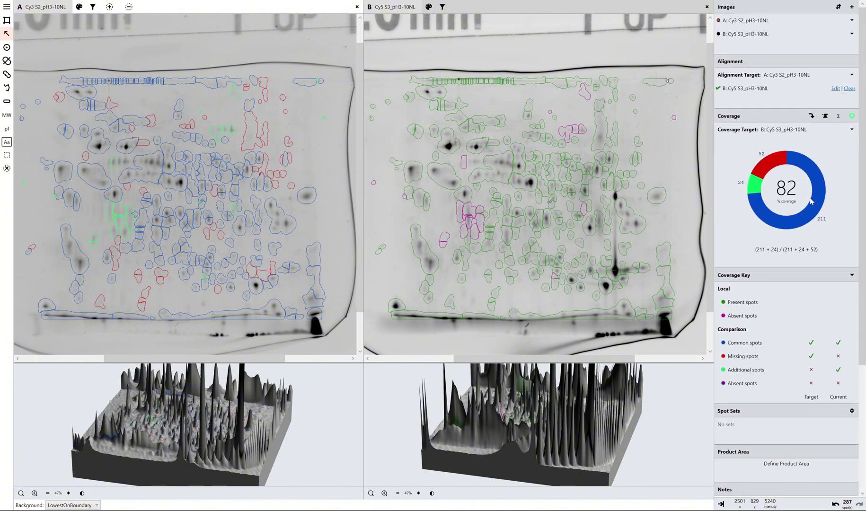
pyautogui.scroll(-2, 587, 175)
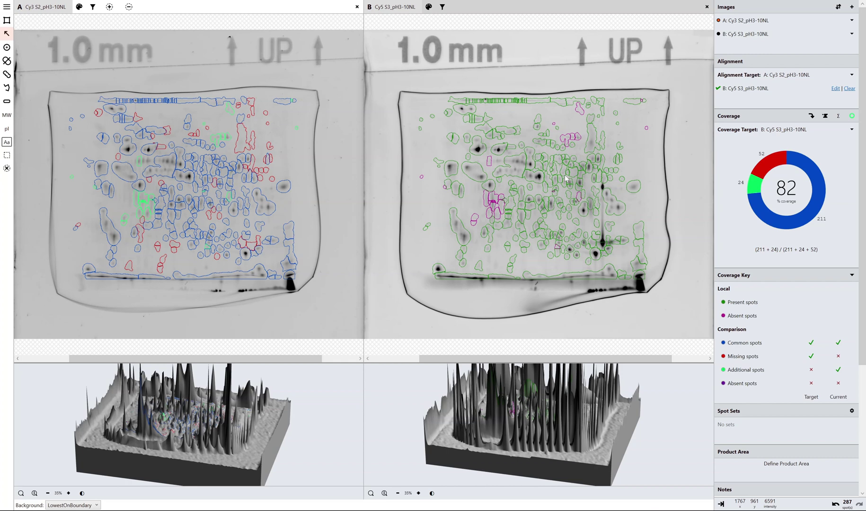
# Open Data Access and look through its Images and Analysis Parameters sections, collapsing each one after viewing.
pyautogui.click(7, 6)
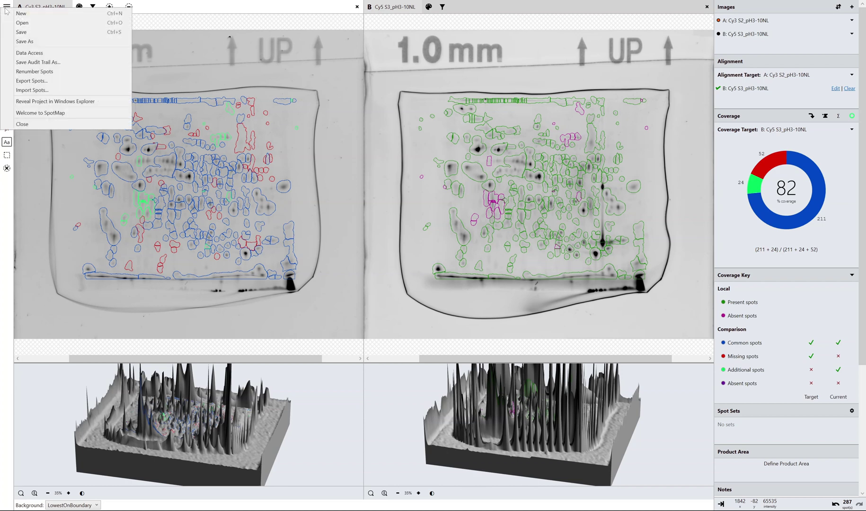
pyautogui.click(51, 54)
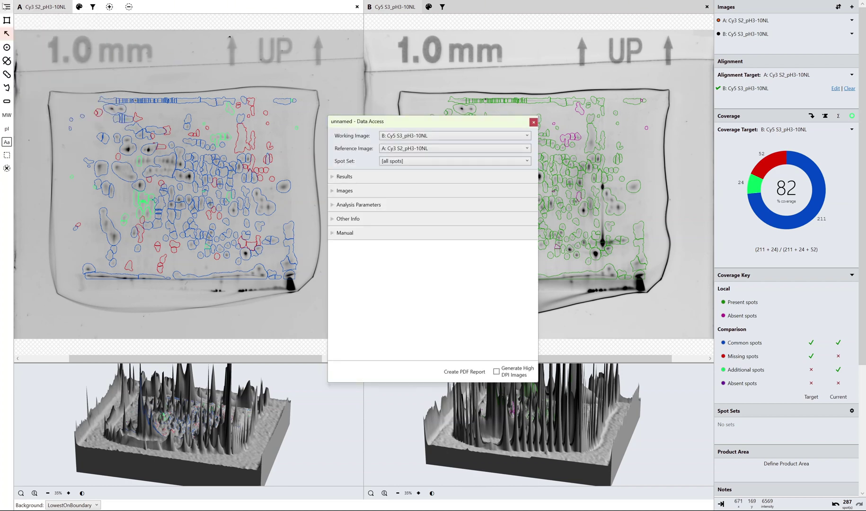
pyautogui.click(350, 190)
pyautogui.scroll(-6, 463, 229)
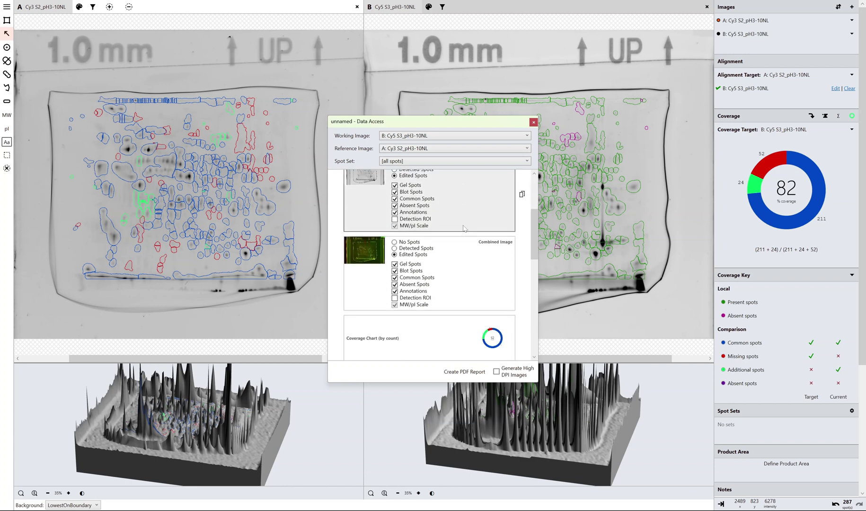
pyautogui.scroll(-8, 464, 228)
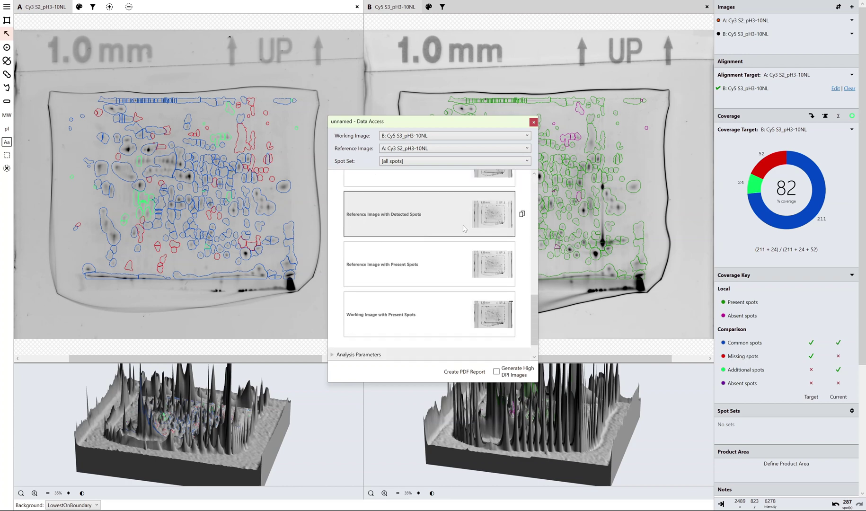
pyautogui.scroll(12, 464, 229)
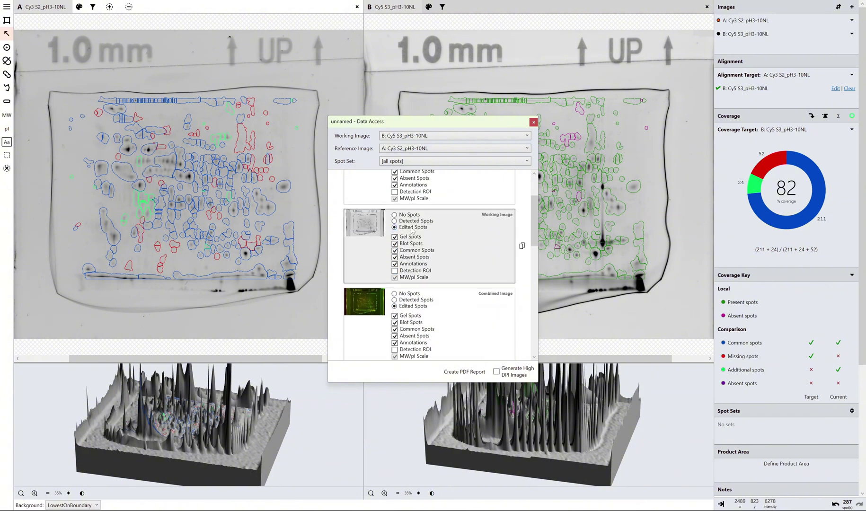
pyautogui.click(345, 191)
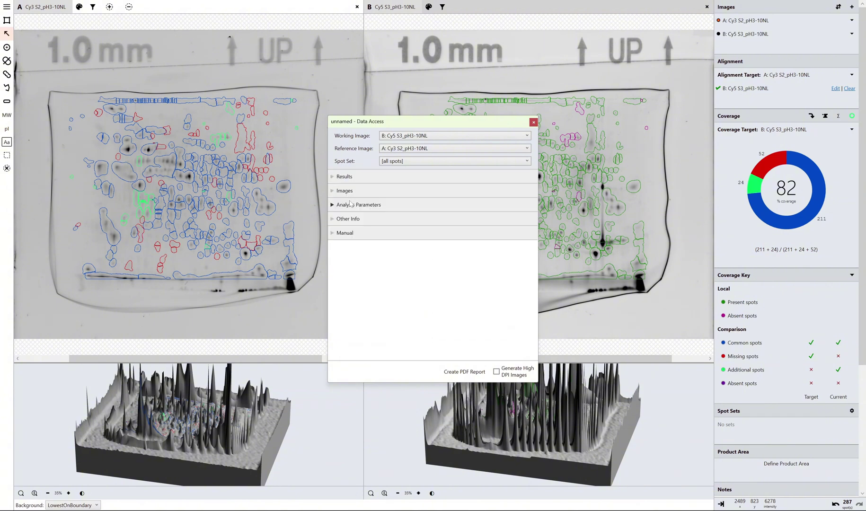
pyautogui.click(352, 206)
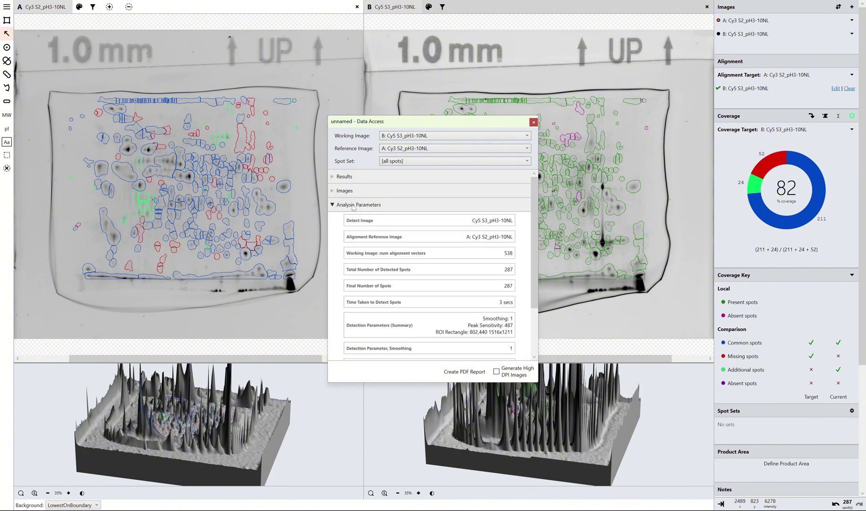
pyautogui.click(353, 206)
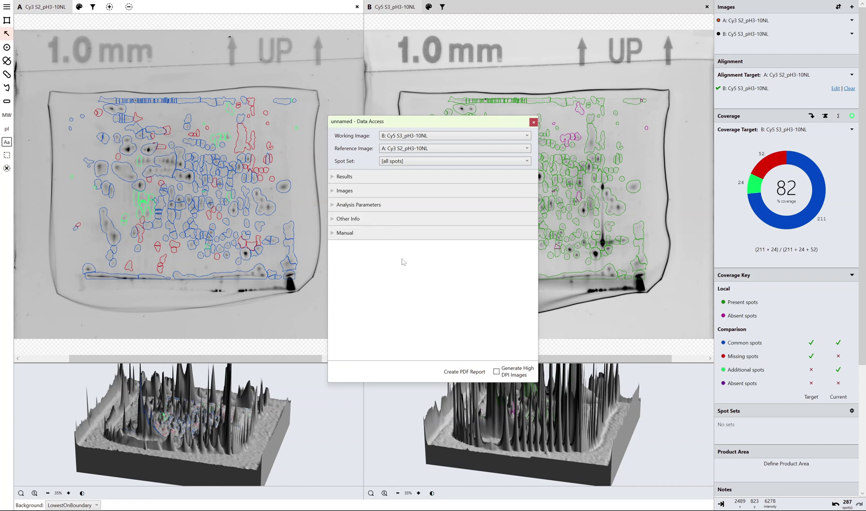